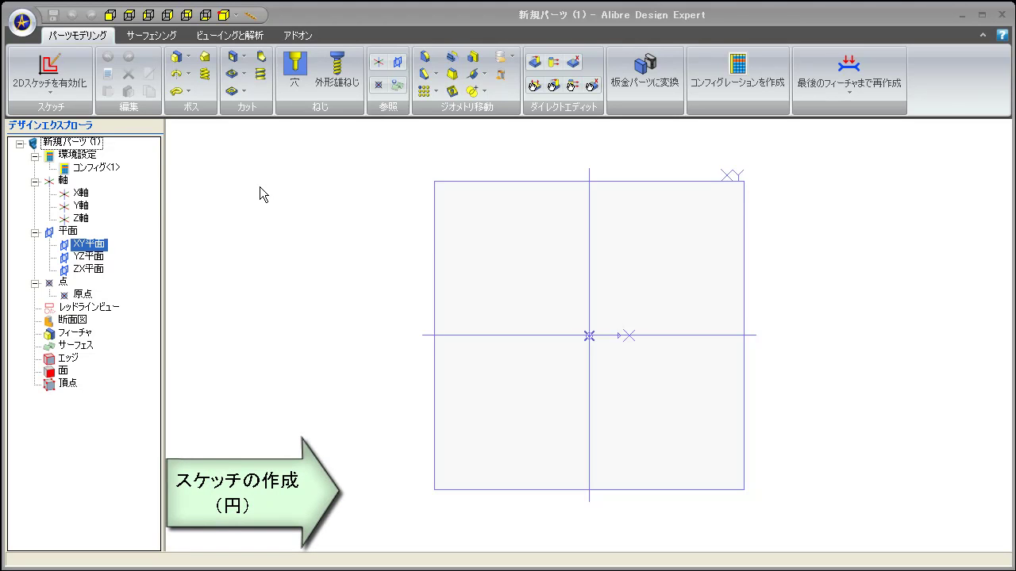
Start an XY-plane sketch and draw a circle centred on the origin.
click(43, 68)
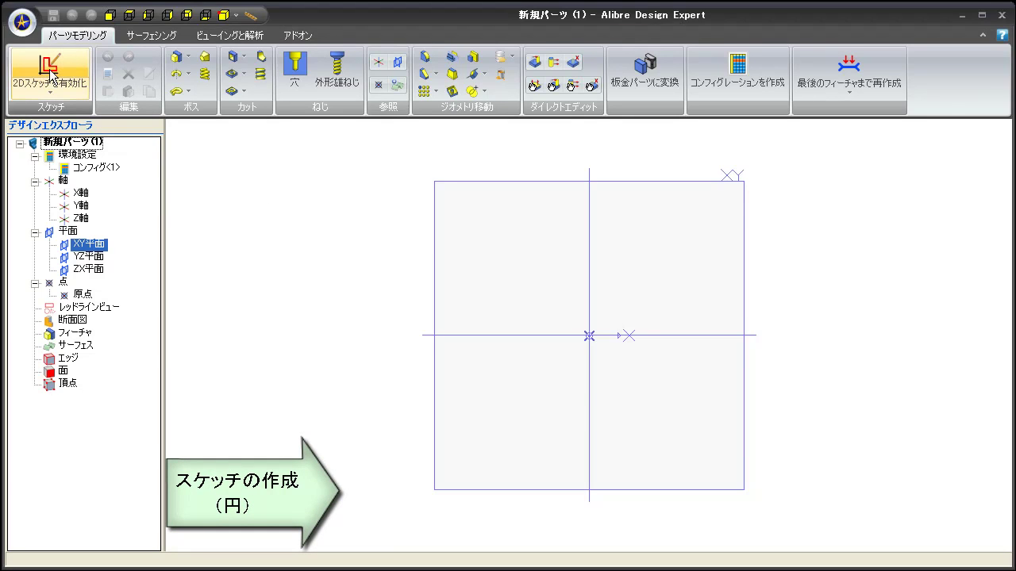
click(665, 182)
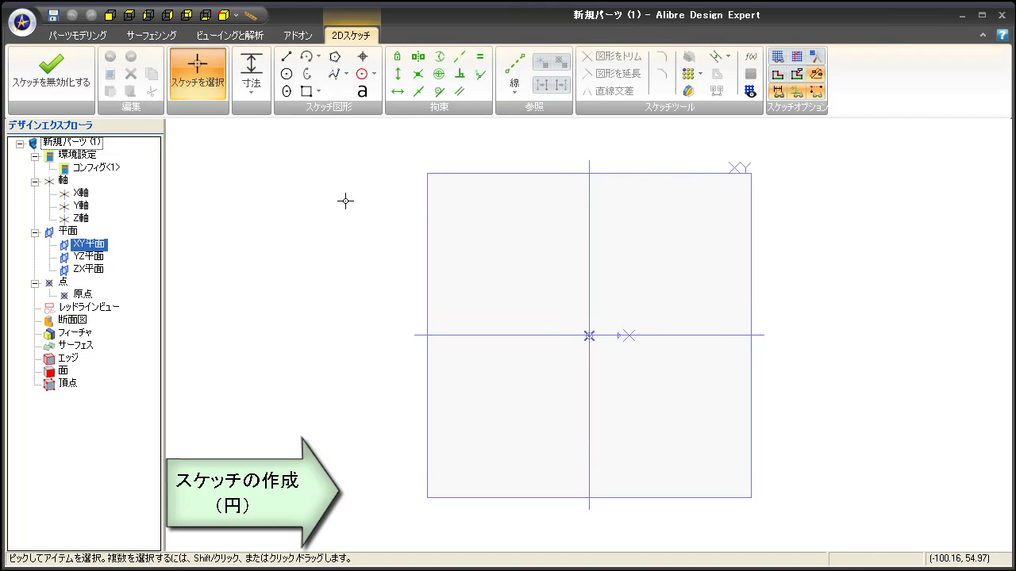
click(288, 77)
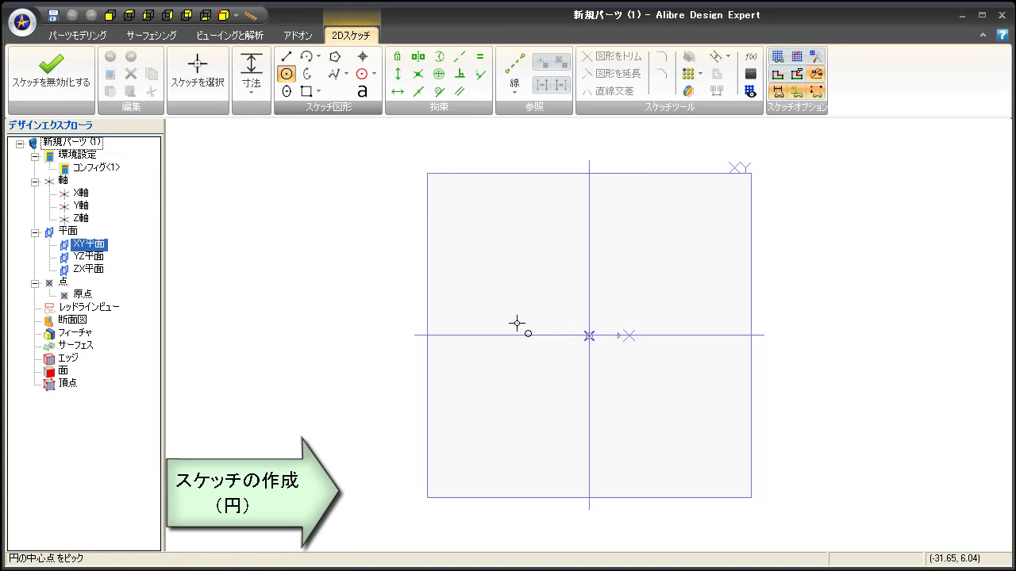
click(588, 336)
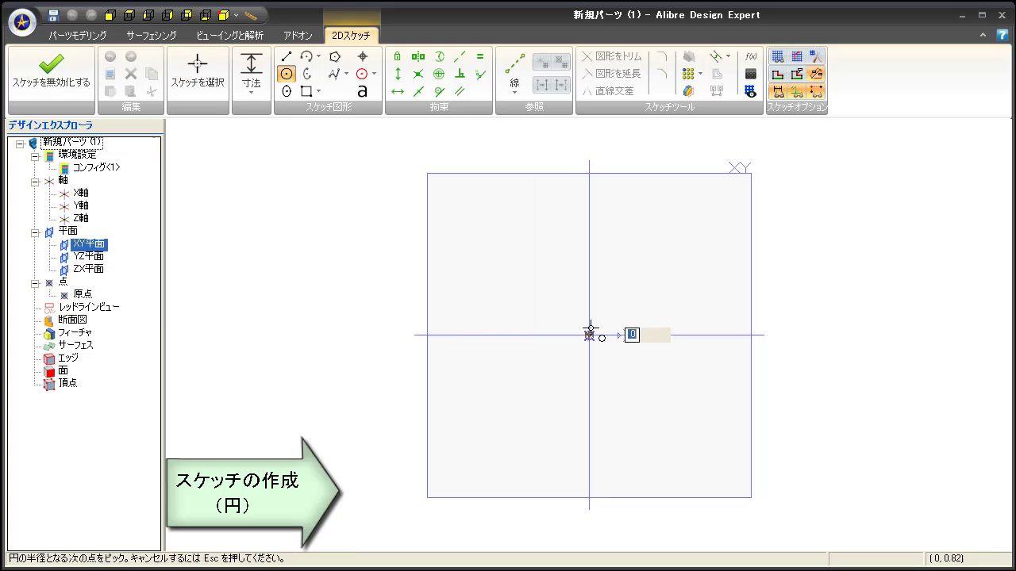
click(657, 274)
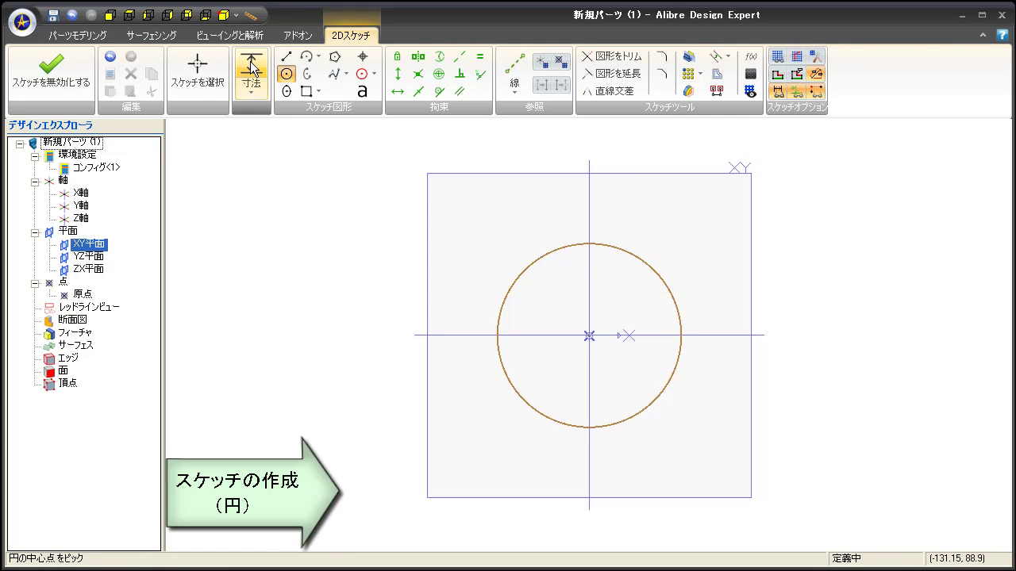
Dimension the circle's diameter as 70 mm.
click(252, 67)
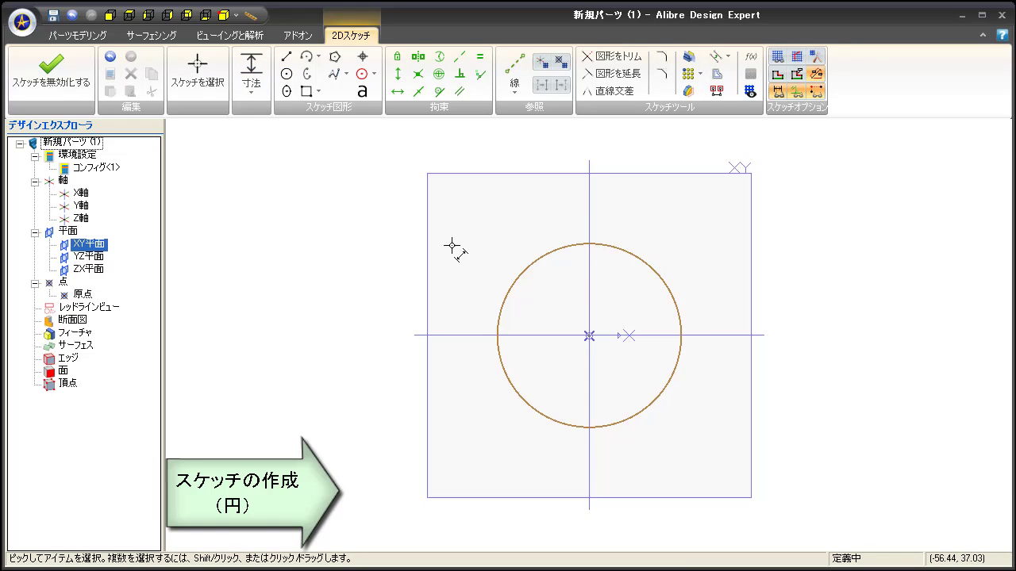
click(645, 262)
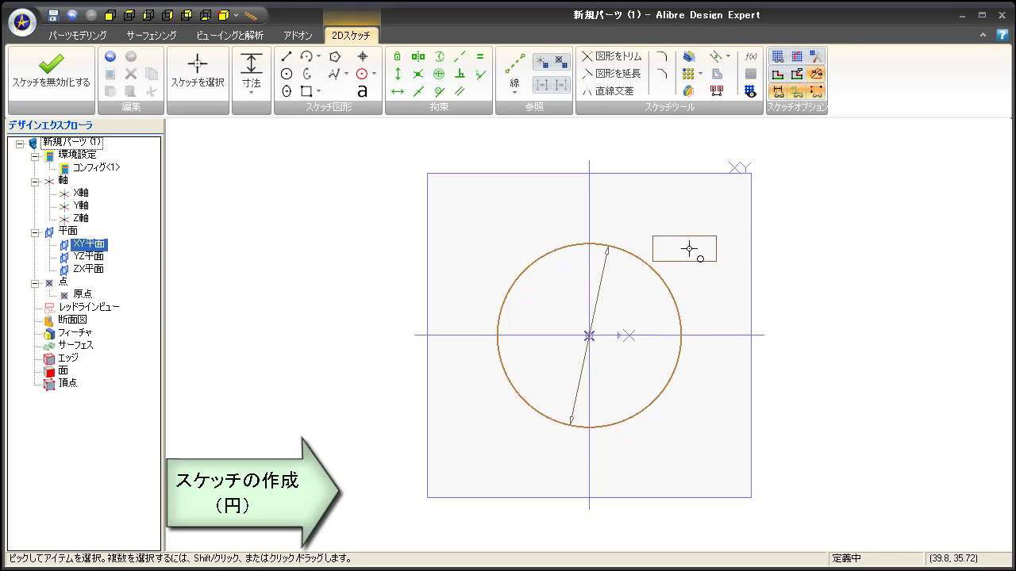
click(758, 231)
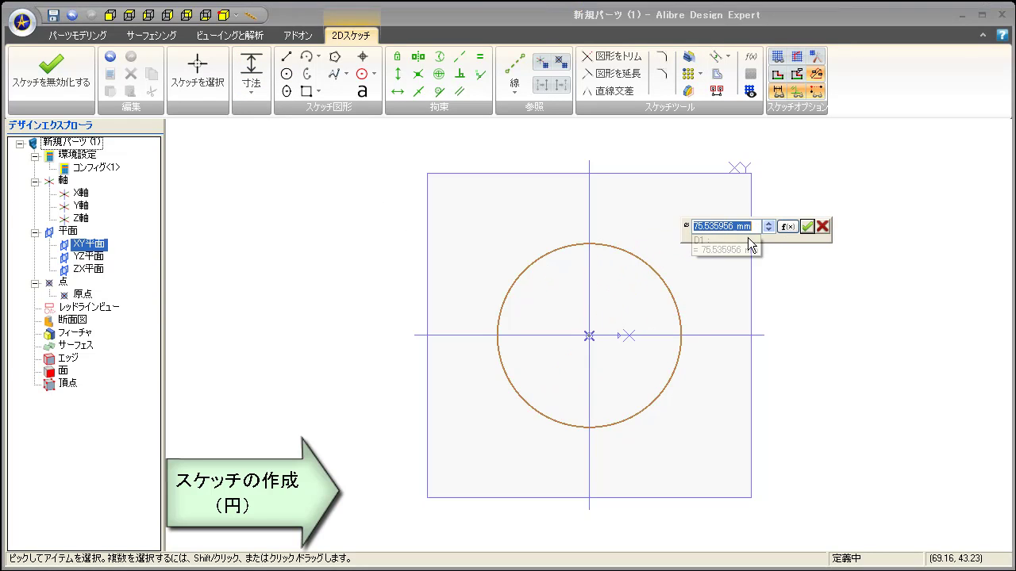
text(70)
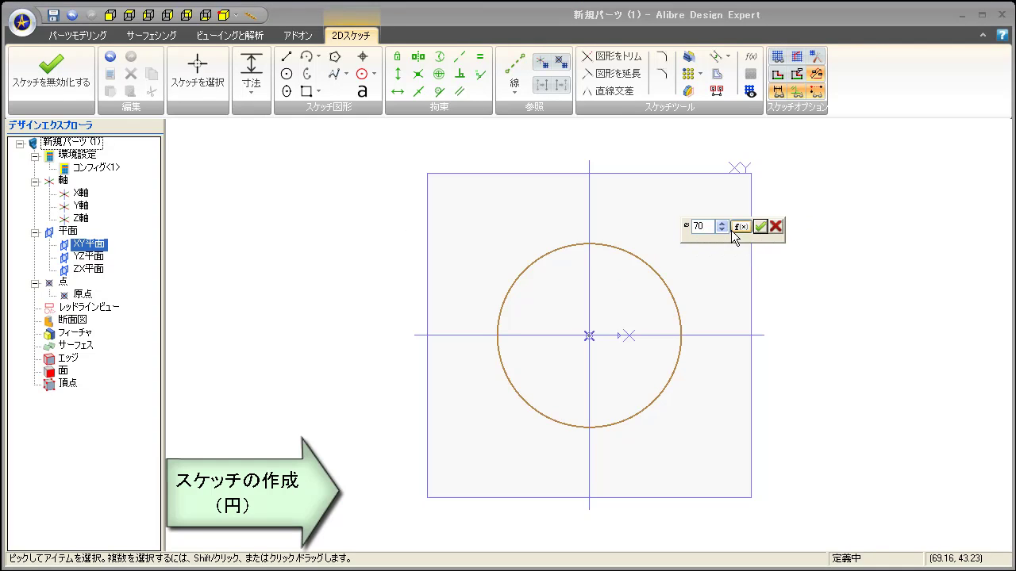
key(Return)
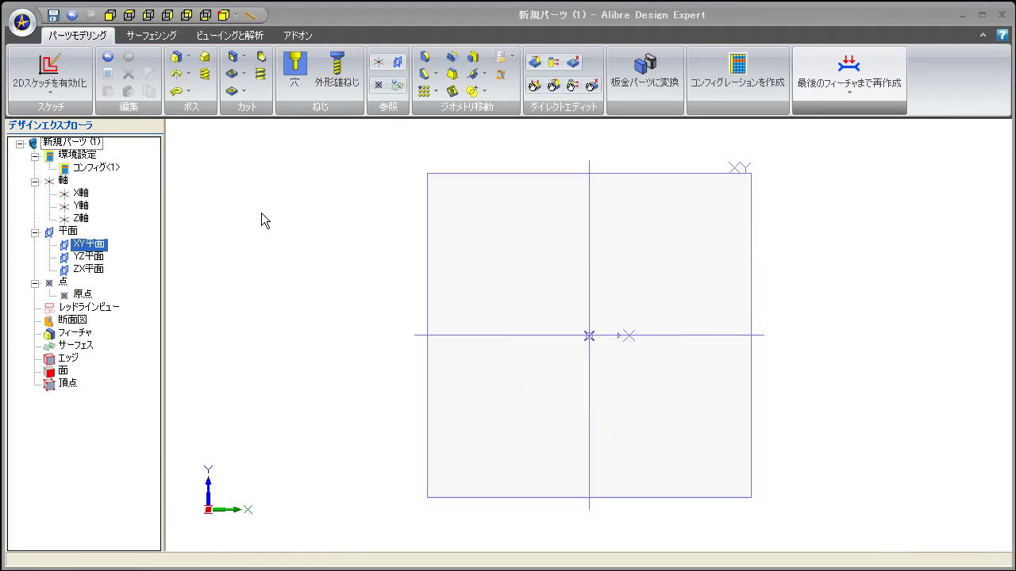
On a new XY-plane sketch, draw a two-corner rectangle straddling the origin.
click(43, 63)
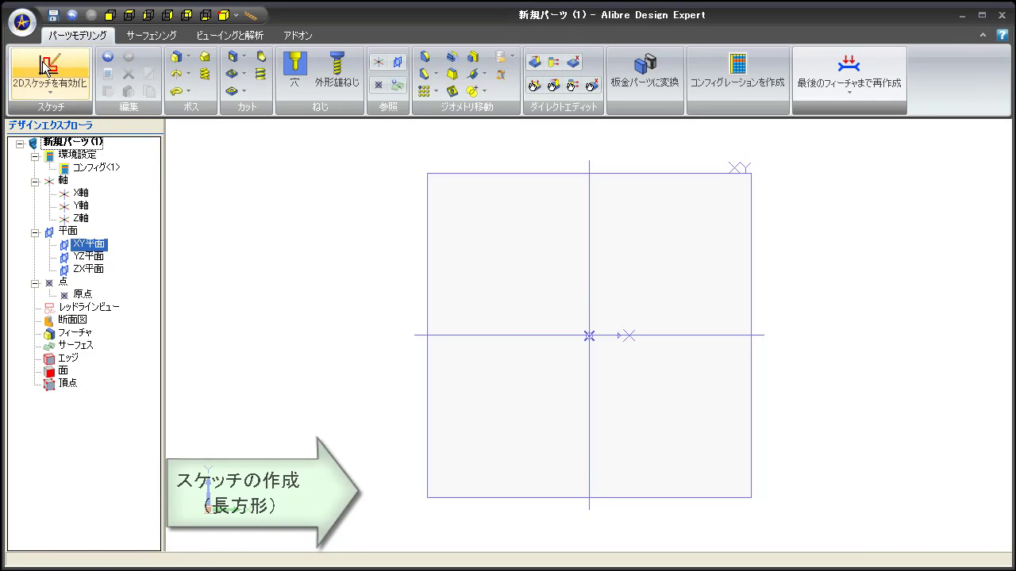
click(656, 173)
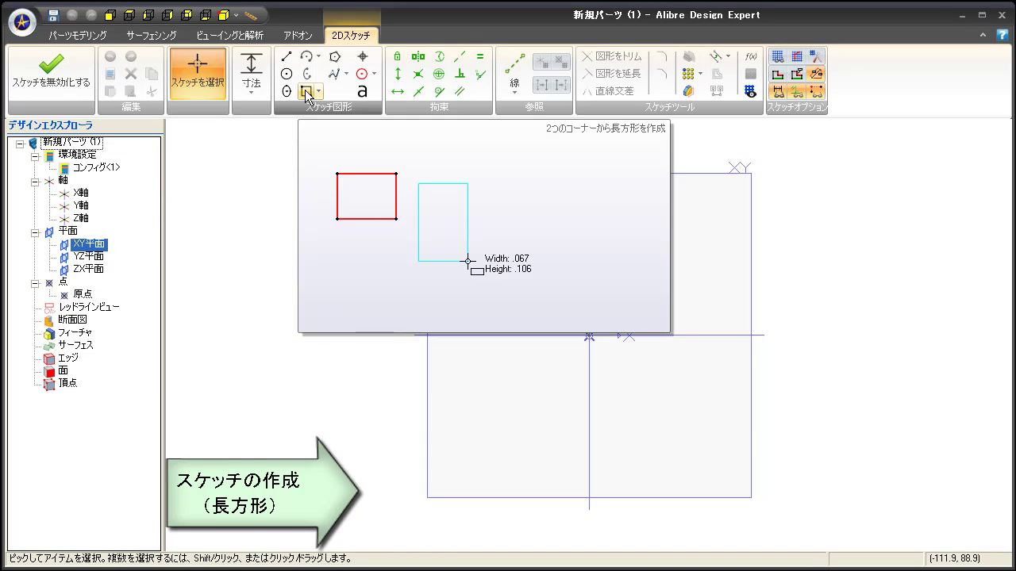
click(306, 92)
click(531, 257)
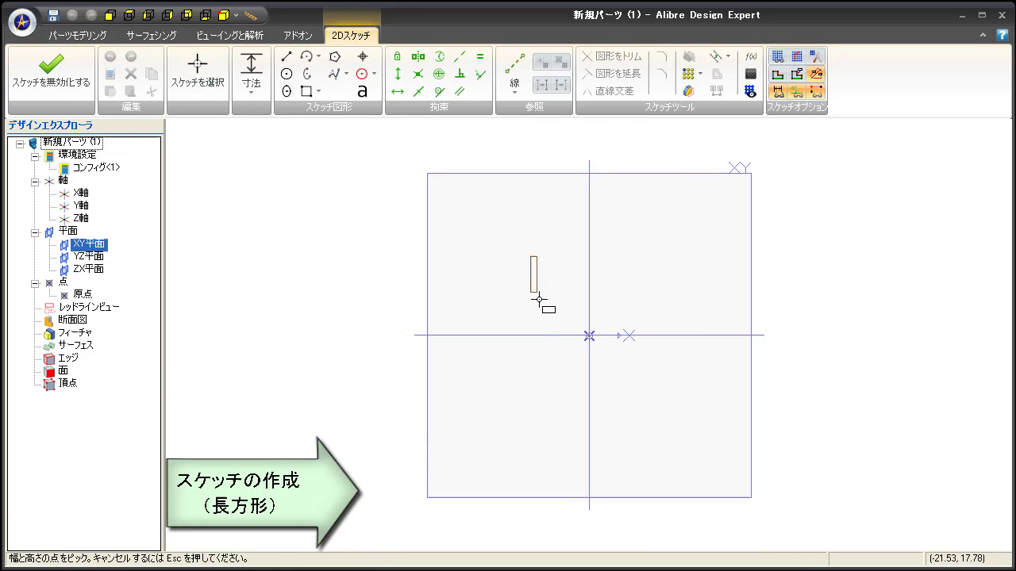
click(654, 429)
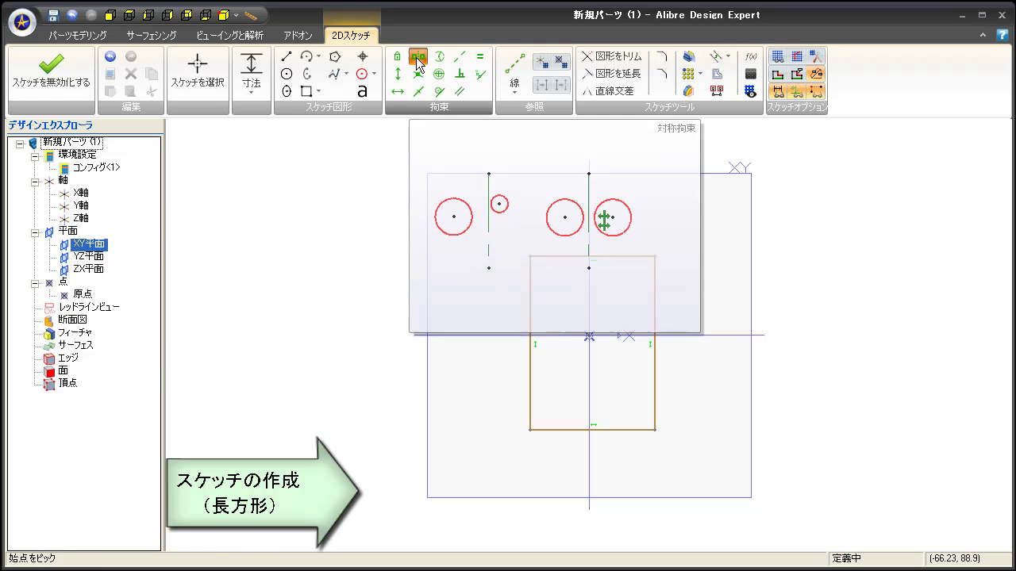
Make the left and right edges symmetric about the Y axis, and the top and bottom edges about the X axis.
click(417, 59)
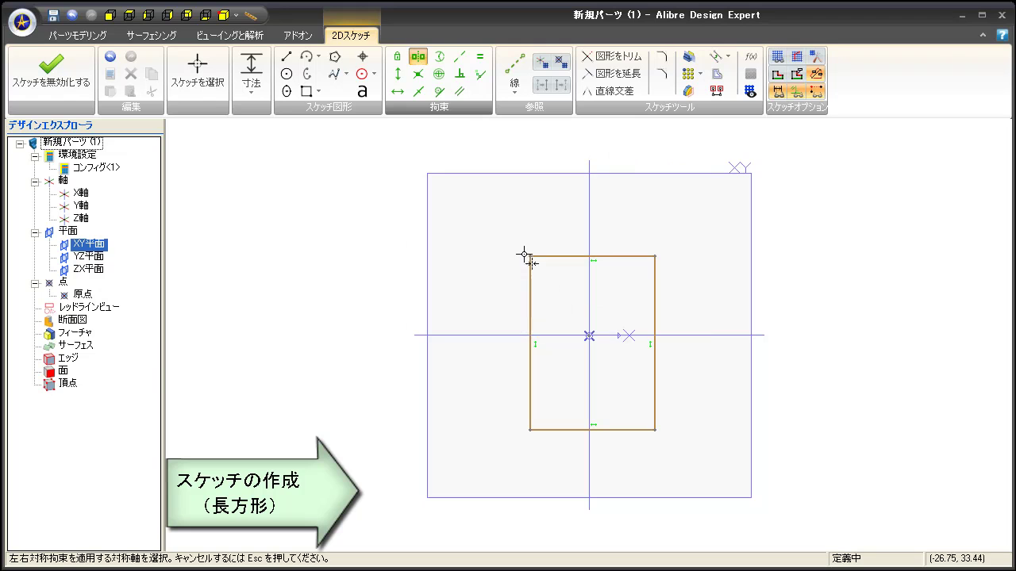
click(589, 228)
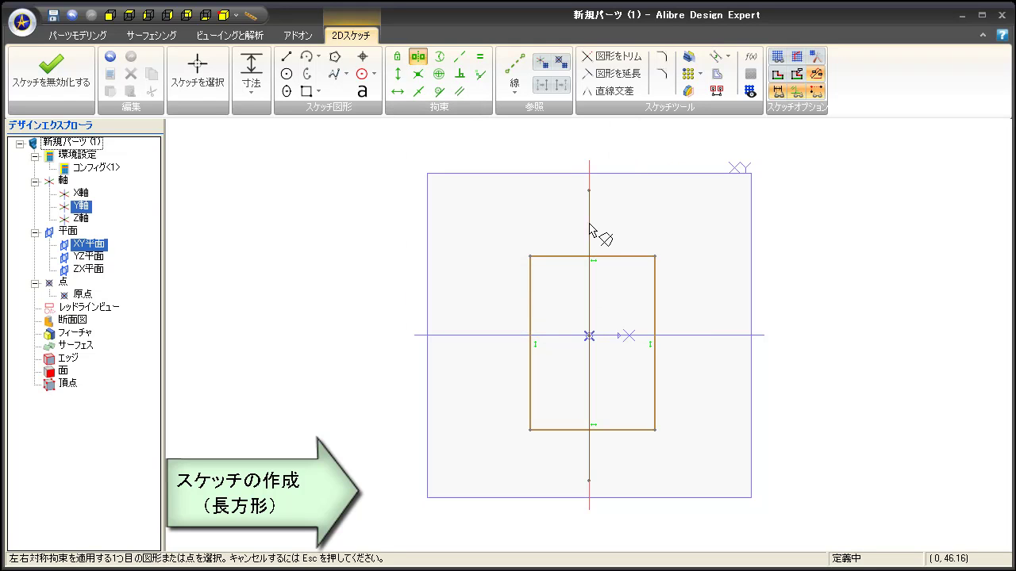
click(530, 278)
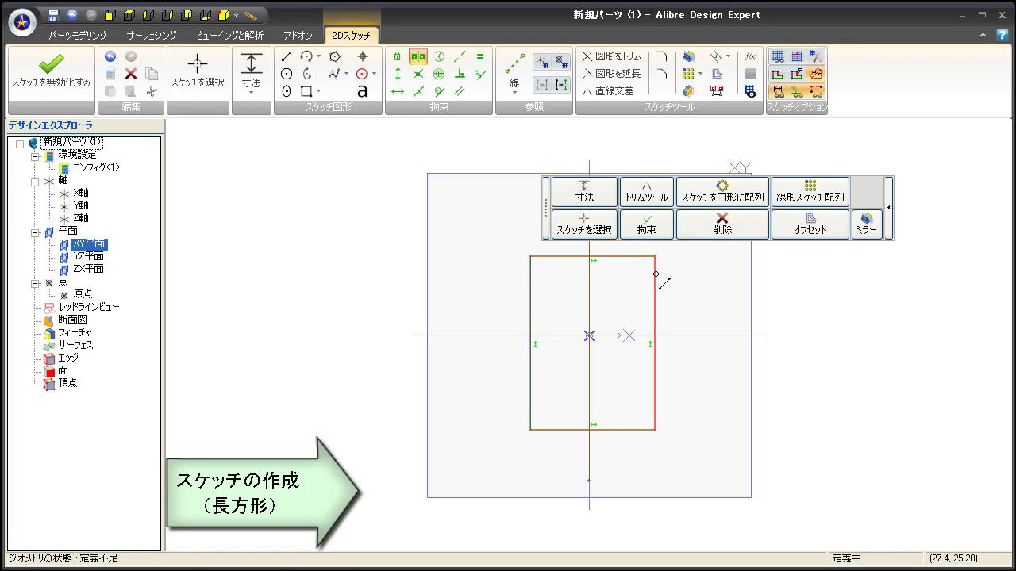
click(655, 273)
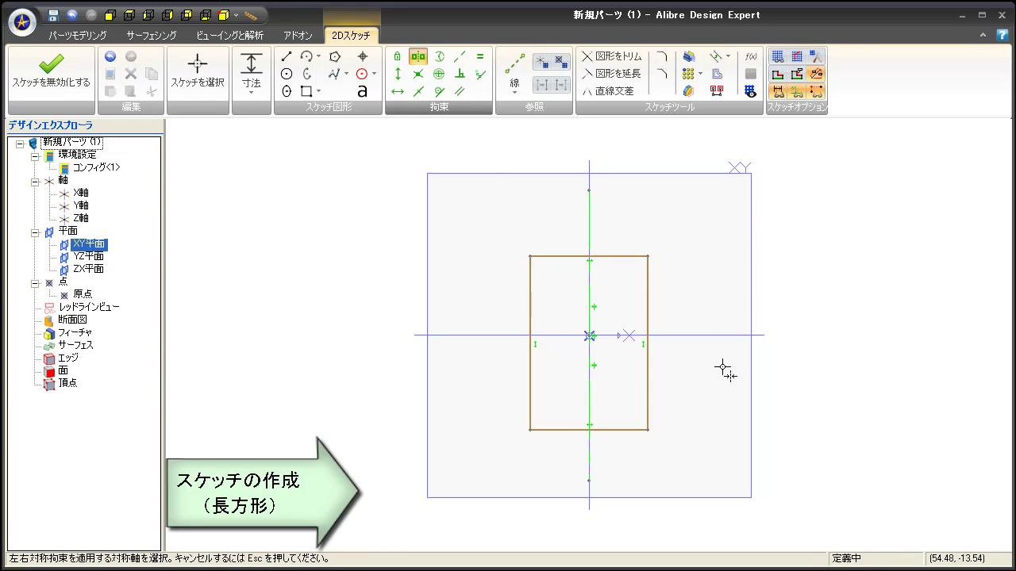
click(726, 335)
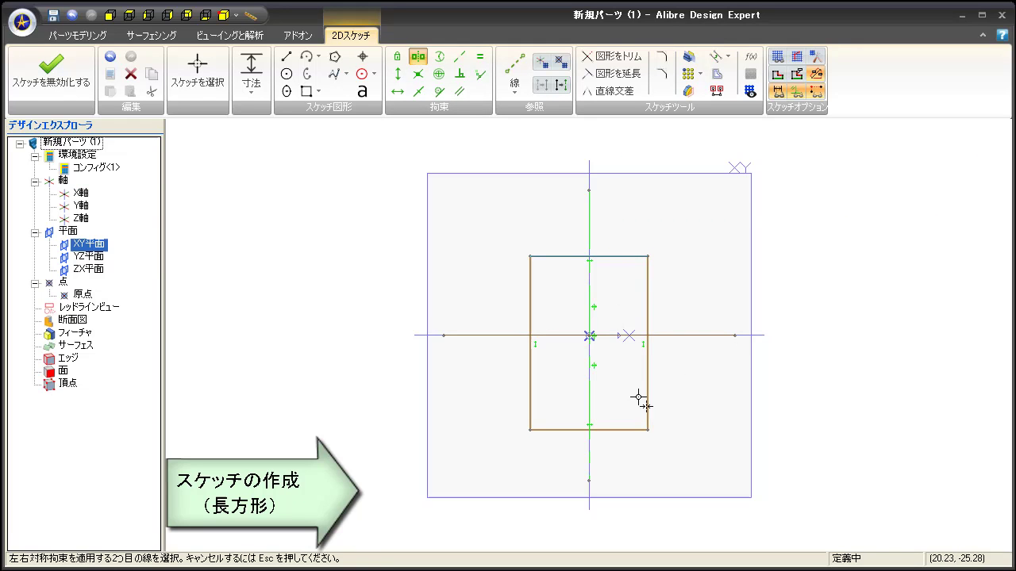
click(627, 426)
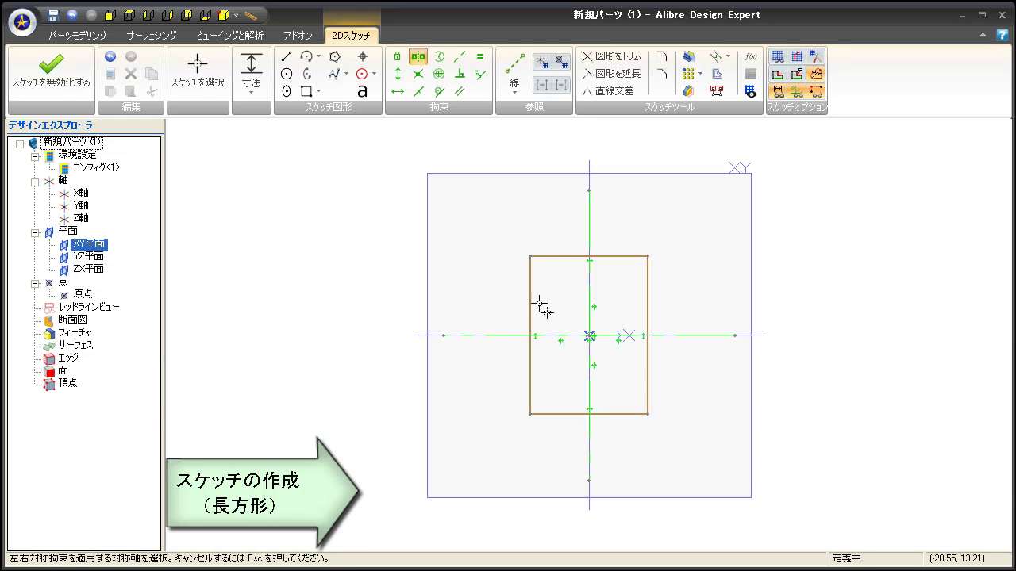
click(252, 65)
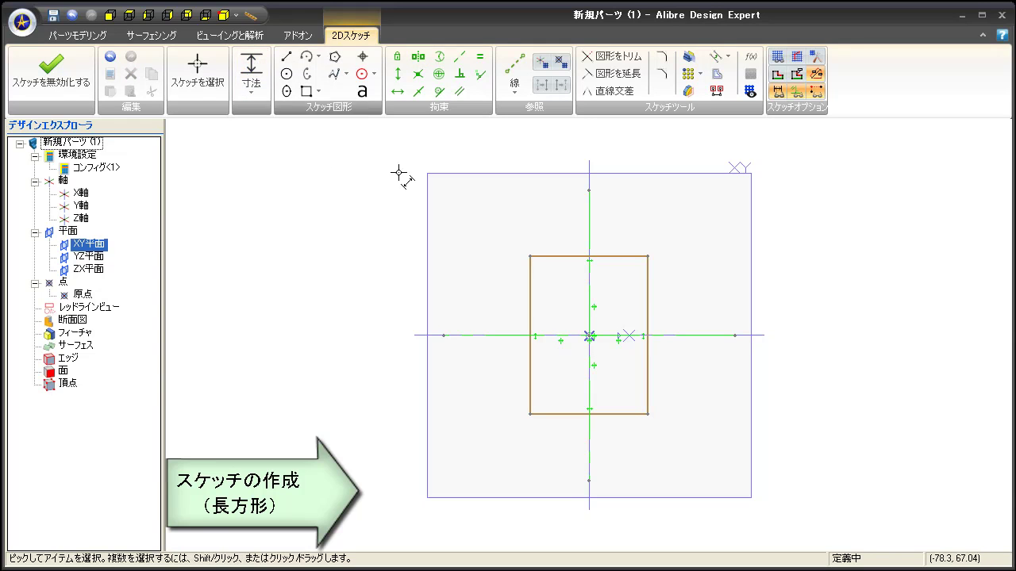
Dimension the rectangle's width at 50 mm and its height at 70 mm.
click(609, 257)
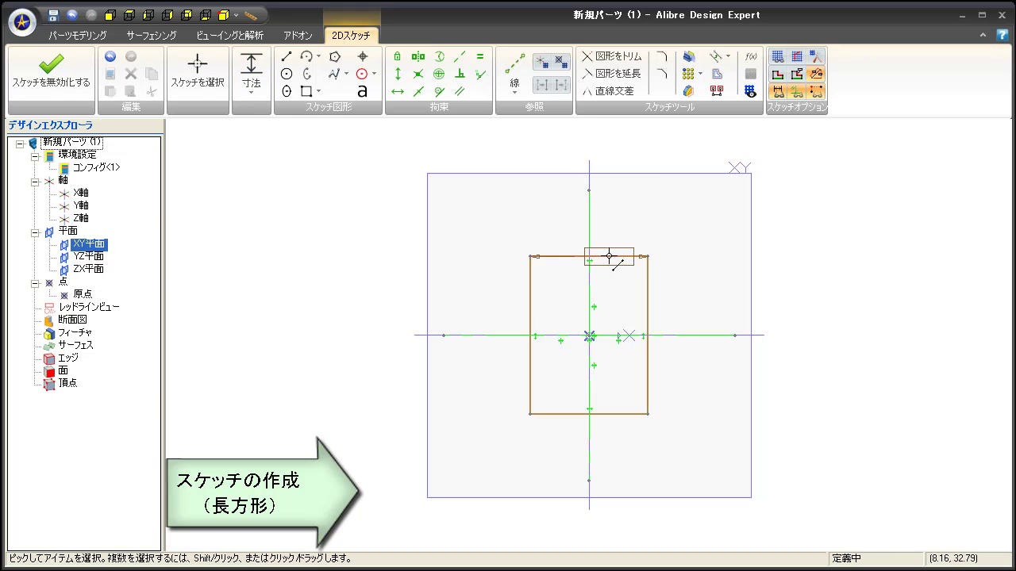
click(596, 209)
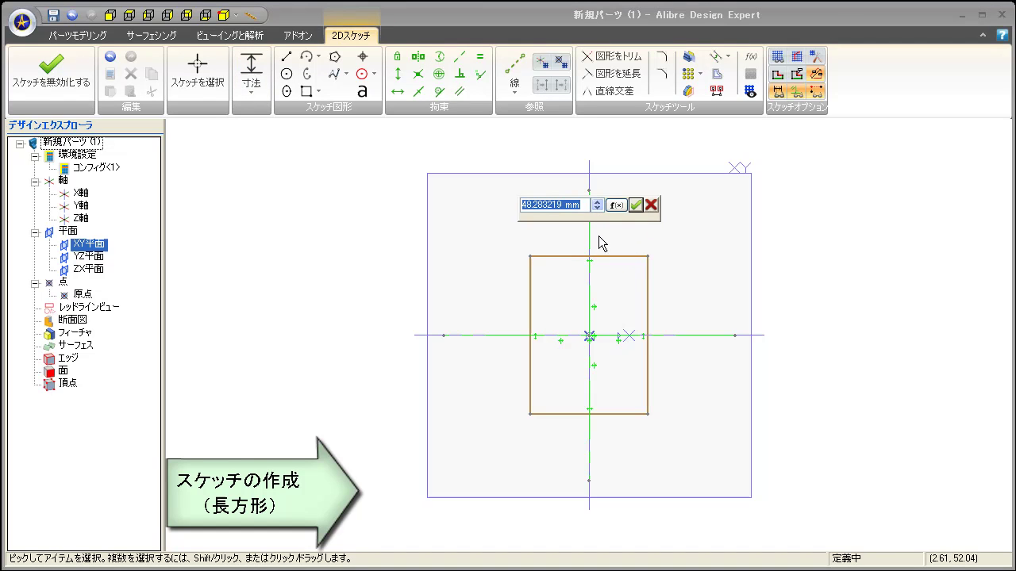
text(50)
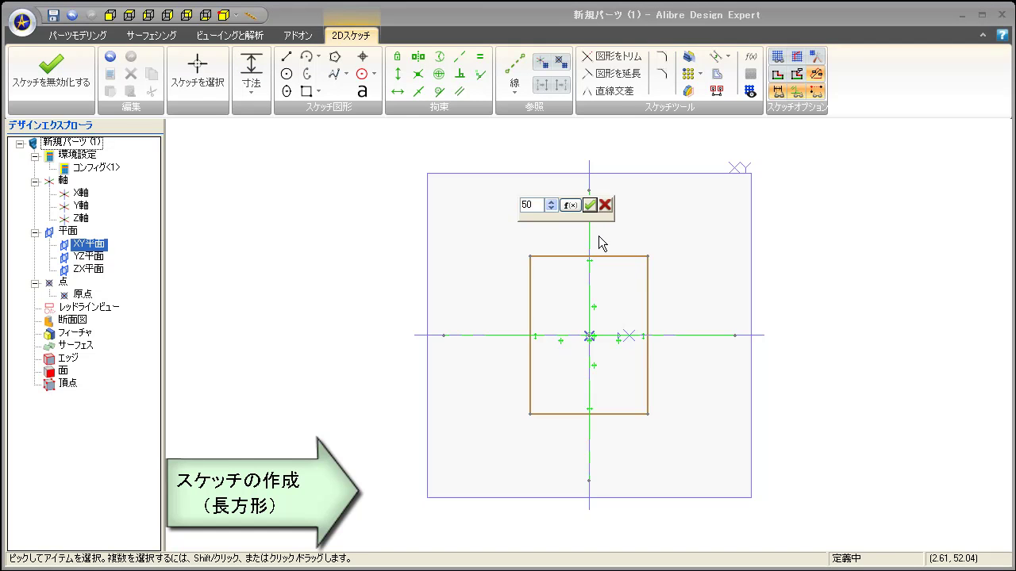
click(591, 206)
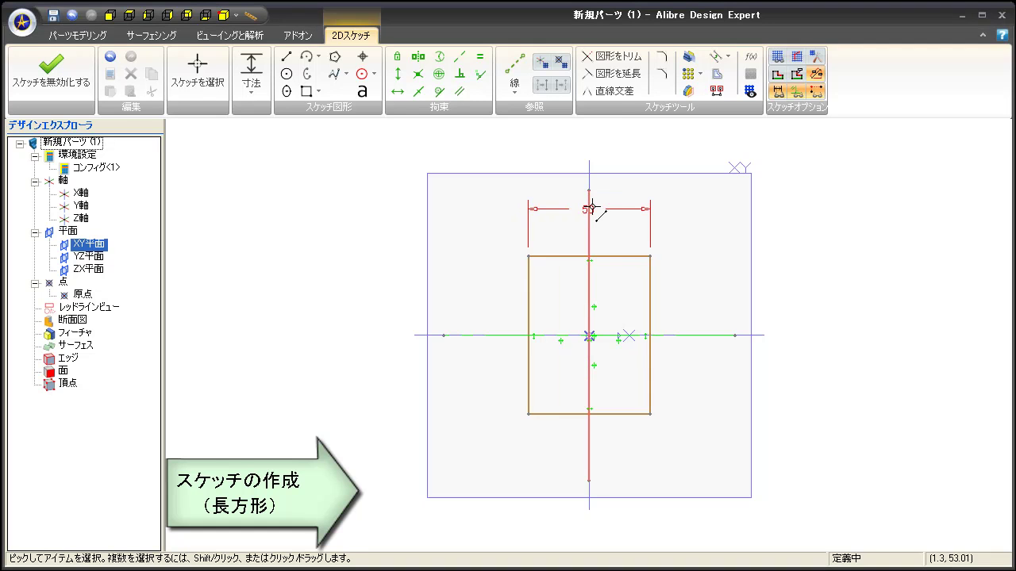
click(649, 317)
click(711, 328)
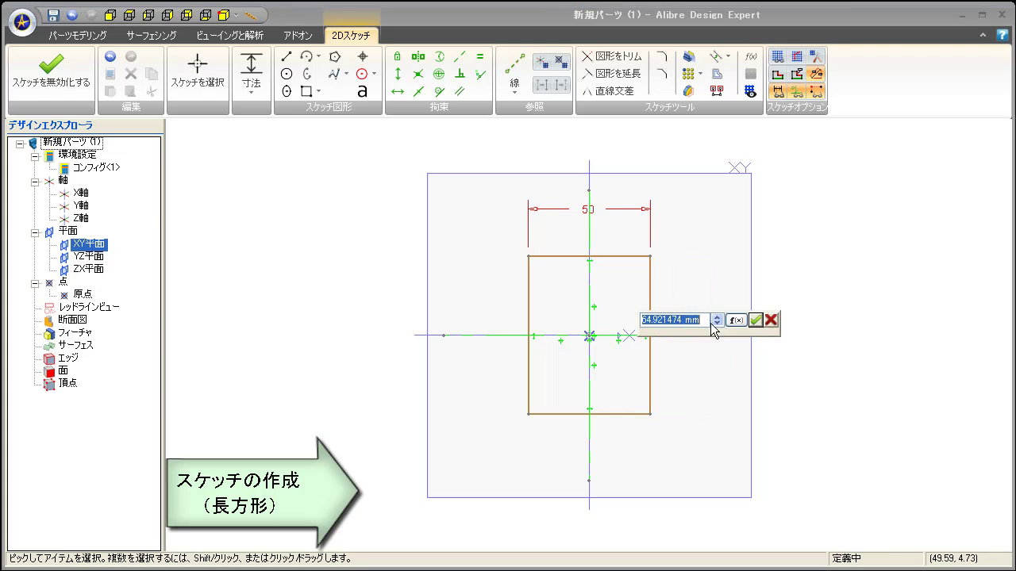
text(70)
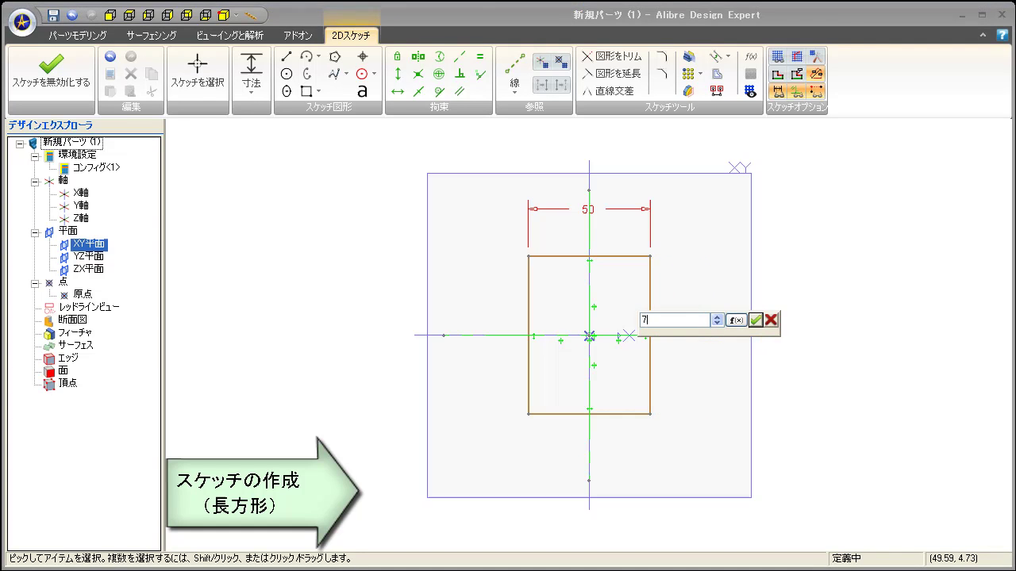
key(Return)
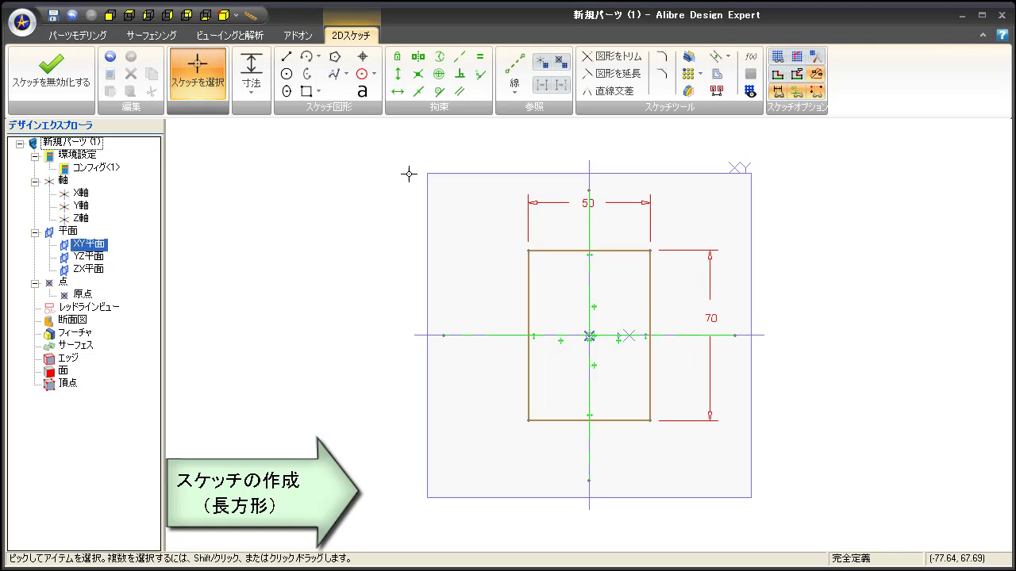
Edit the 50 mm width dimension to 100 mm.
right_click(592, 203)
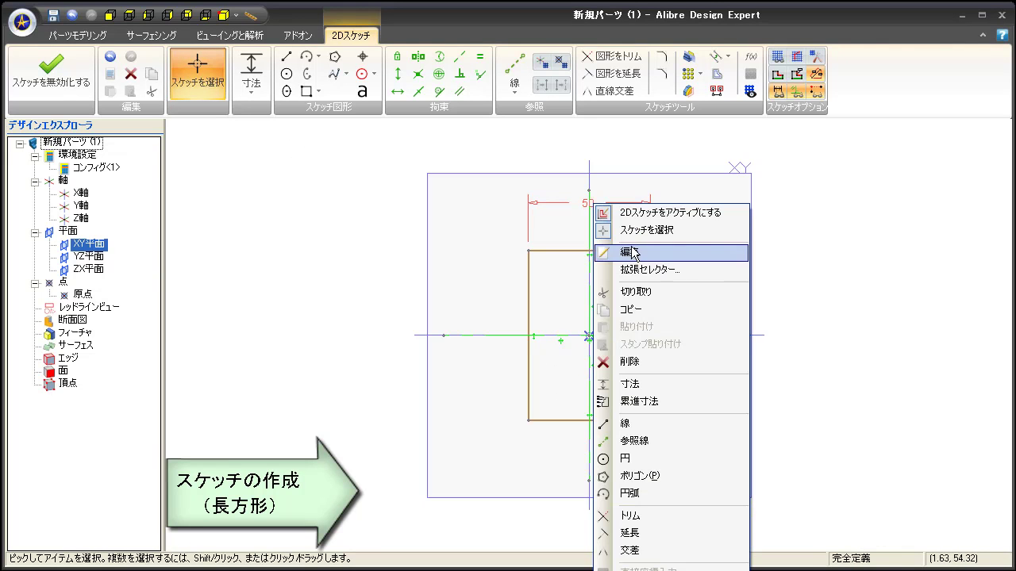
click(630, 247)
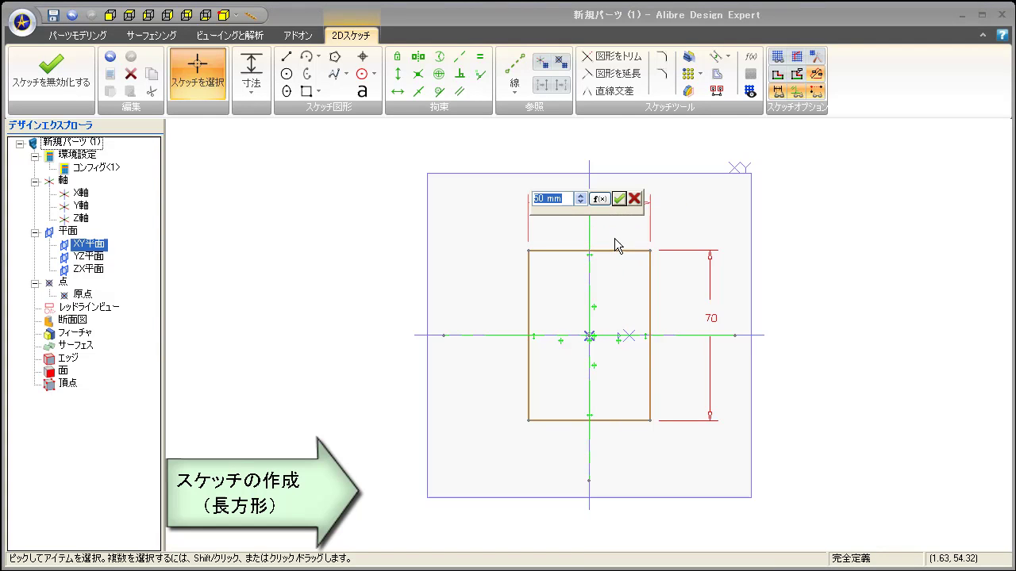
text(100)
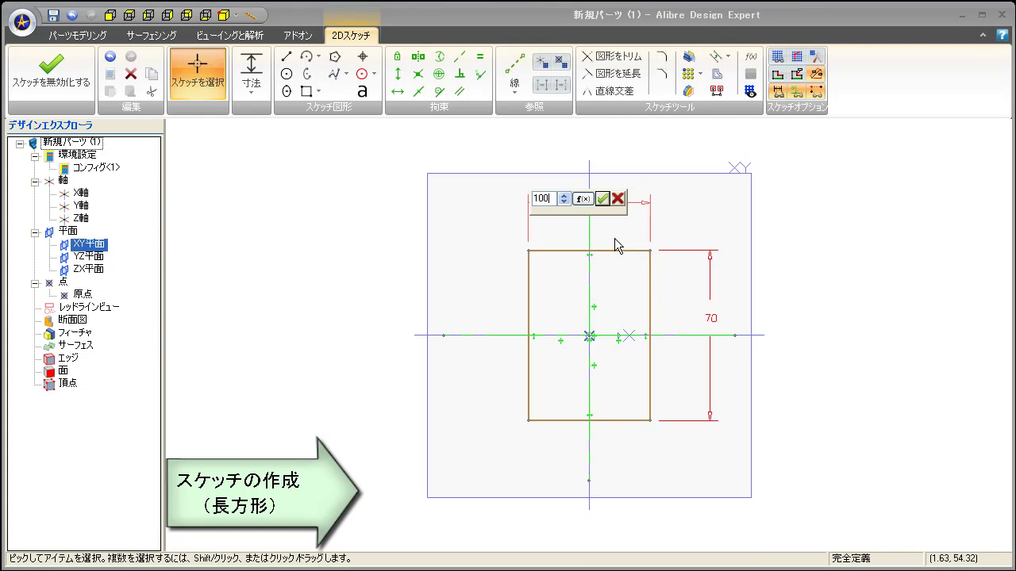
click(603, 198)
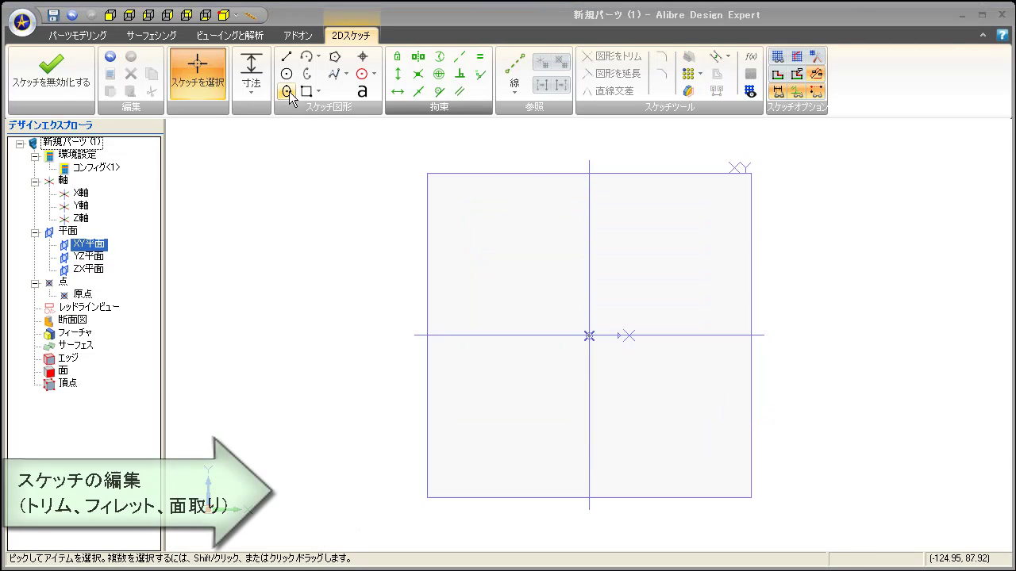
Draw a line chain: bottom, slanted right side, top, and a left edge overshooting the bottom.
click(286, 58)
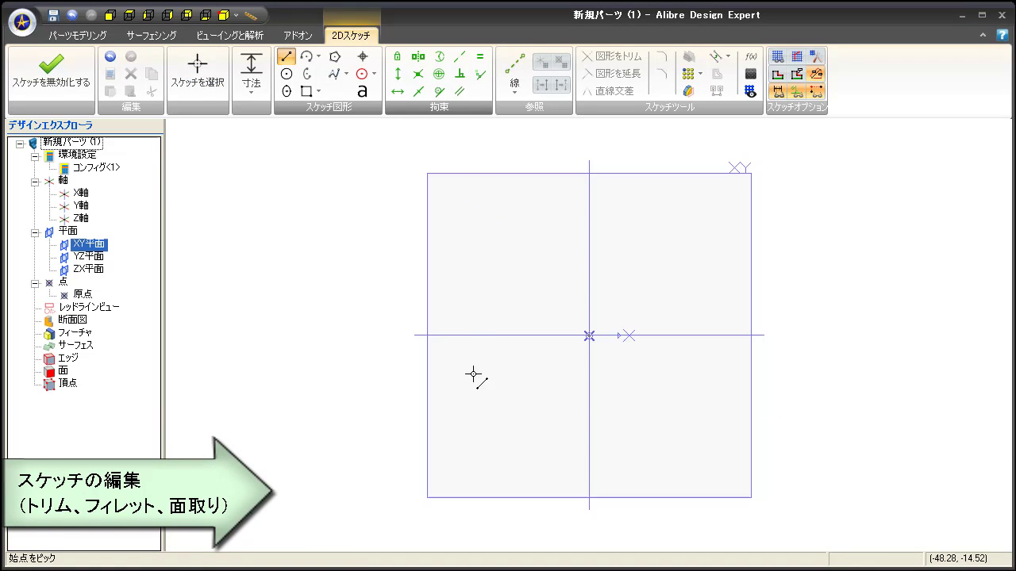
click(480, 411)
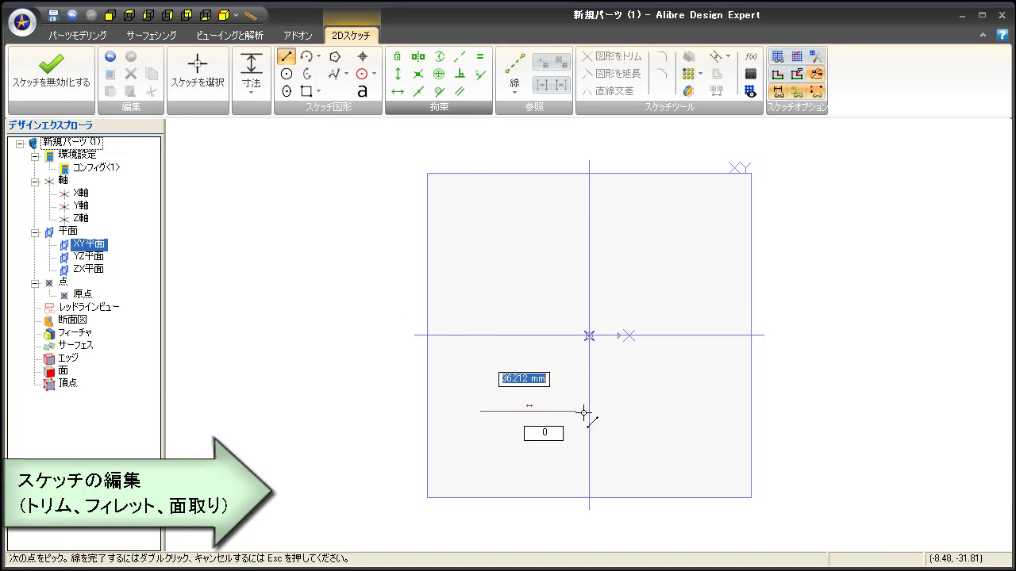
click(722, 411)
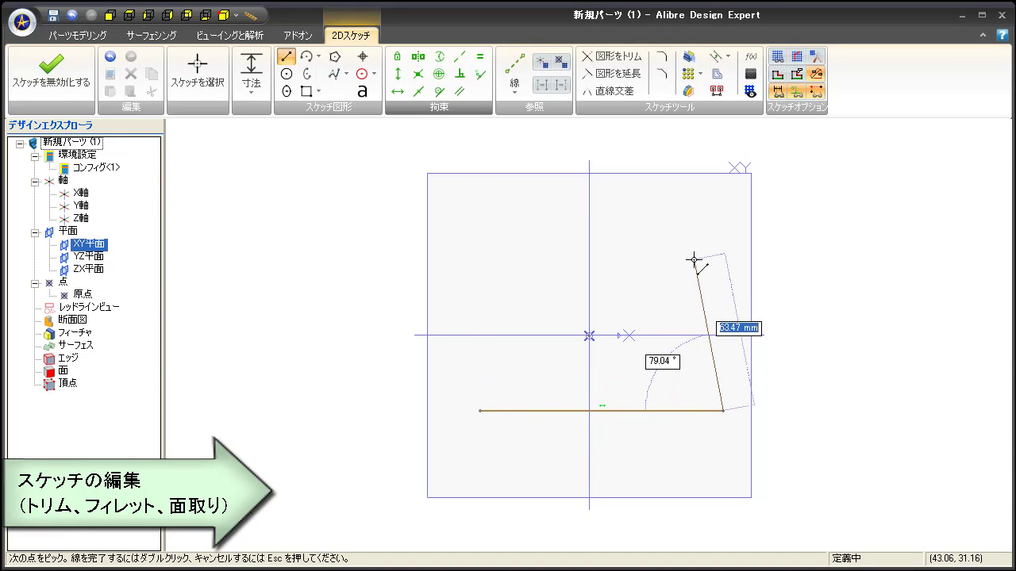
click(701, 245)
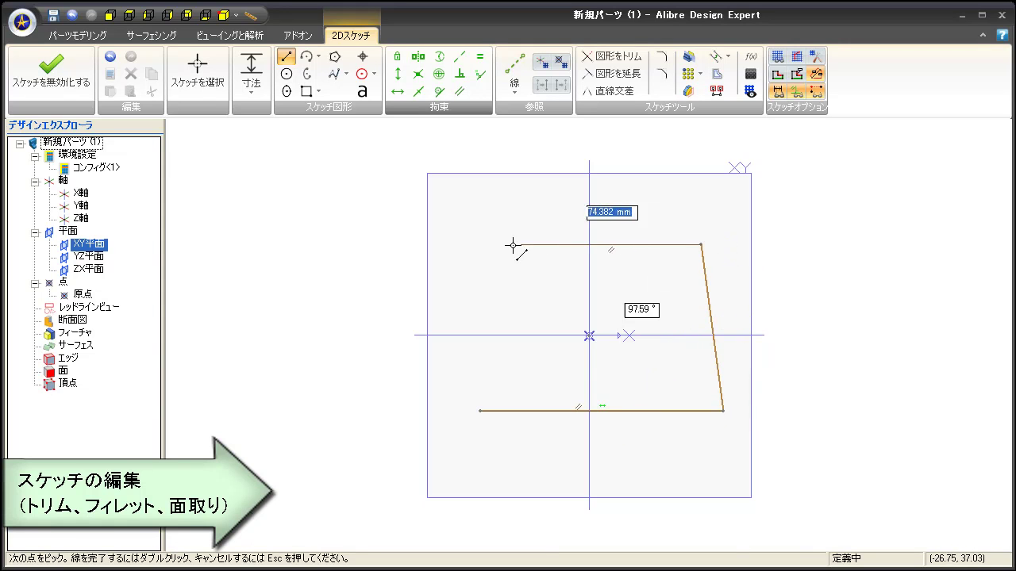
click(500, 245)
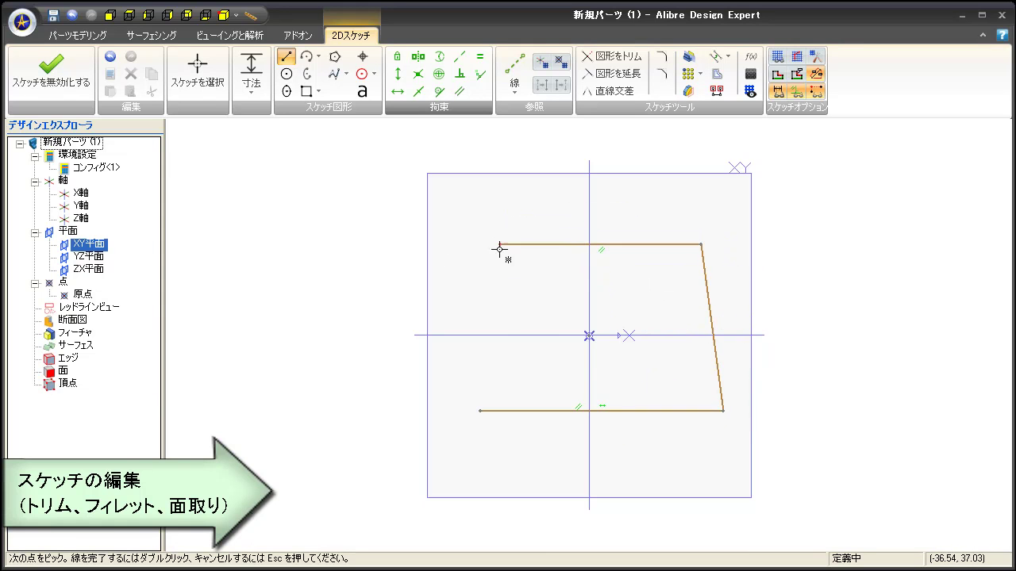
click(501, 445)
key(Escape)
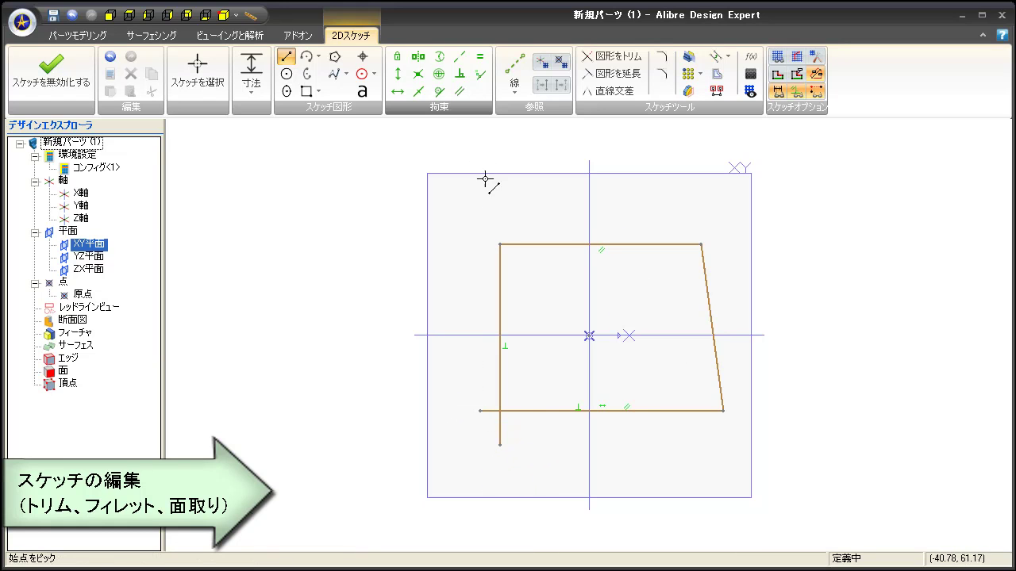
click(399, 77)
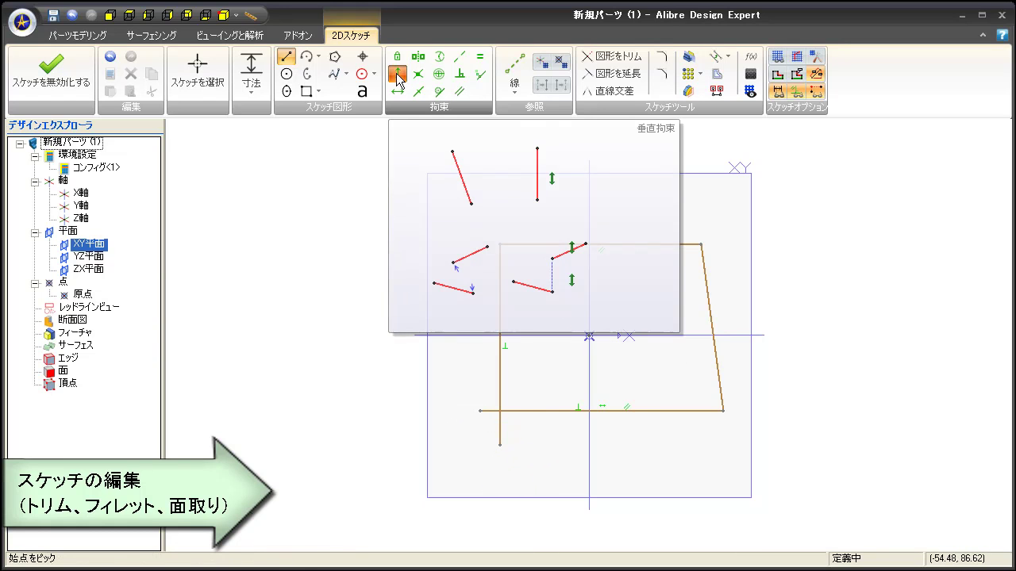
Make the slanted right side vertical and trim the two overhanging stubs at the bottom-left corner.
click(708, 296)
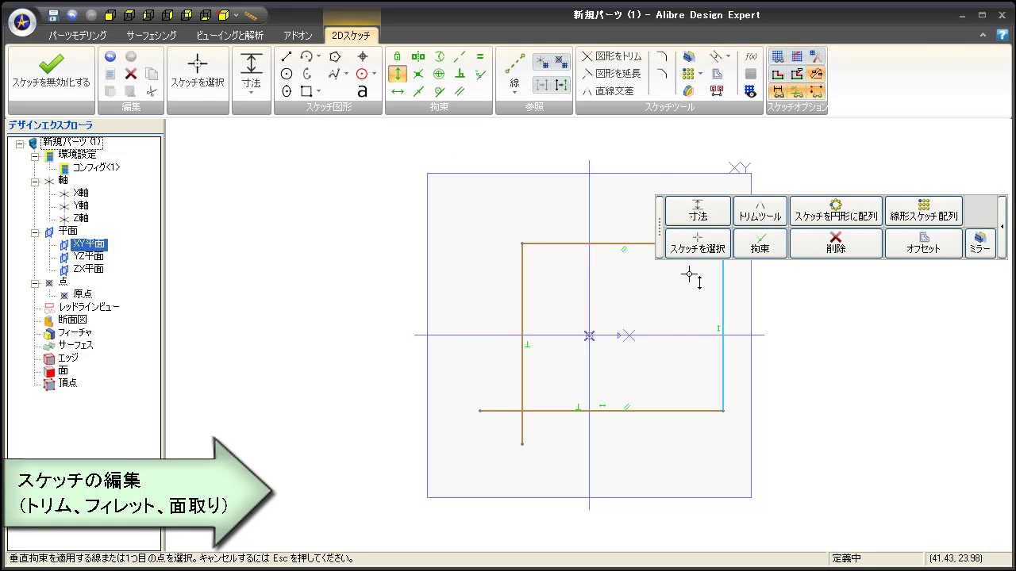
click(623, 57)
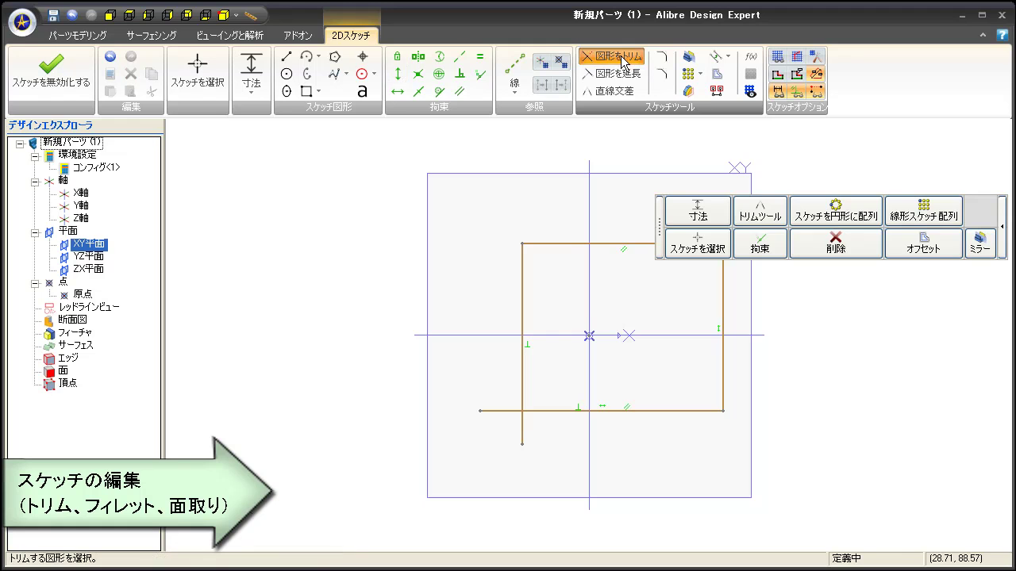
click(521, 433)
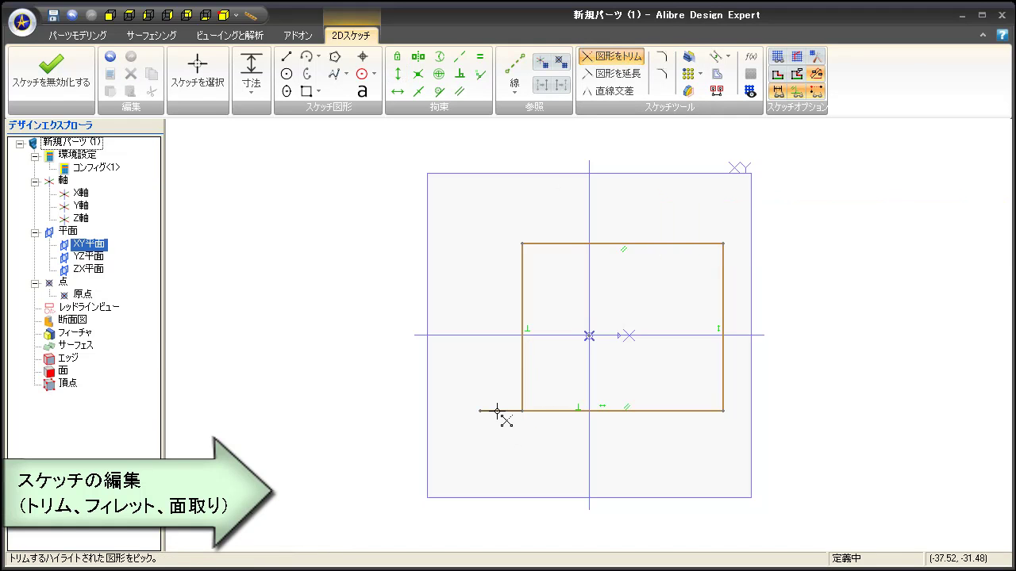
click(496, 411)
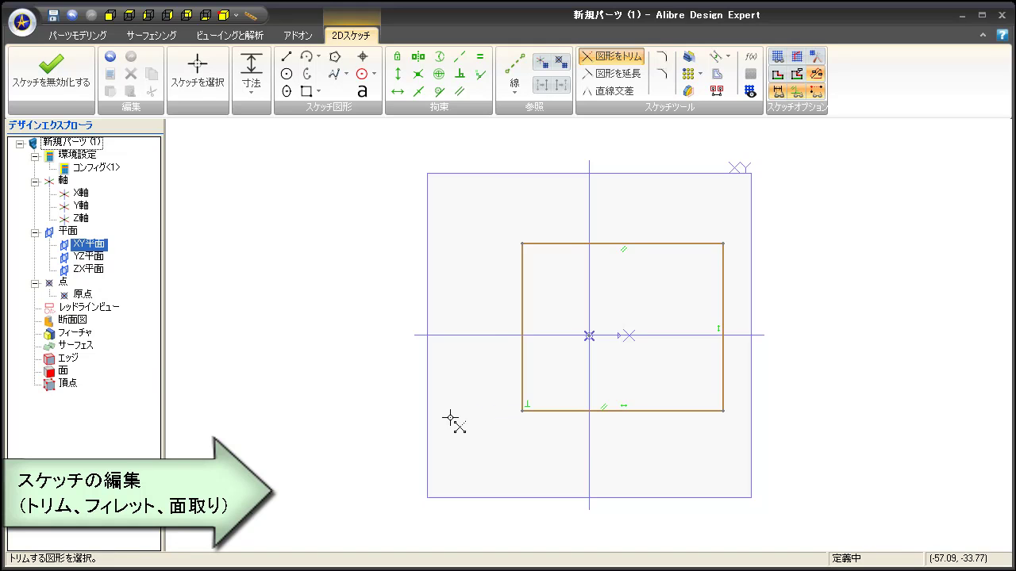
Fillet the top-left corner with a 15 mm radius and move the R15 label left.
click(662, 58)
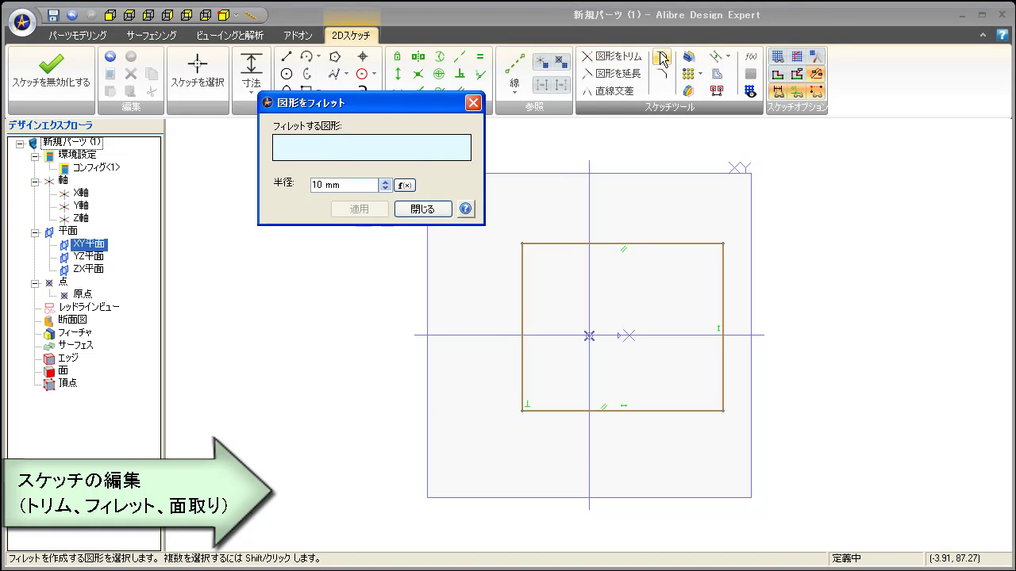
click(559, 244)
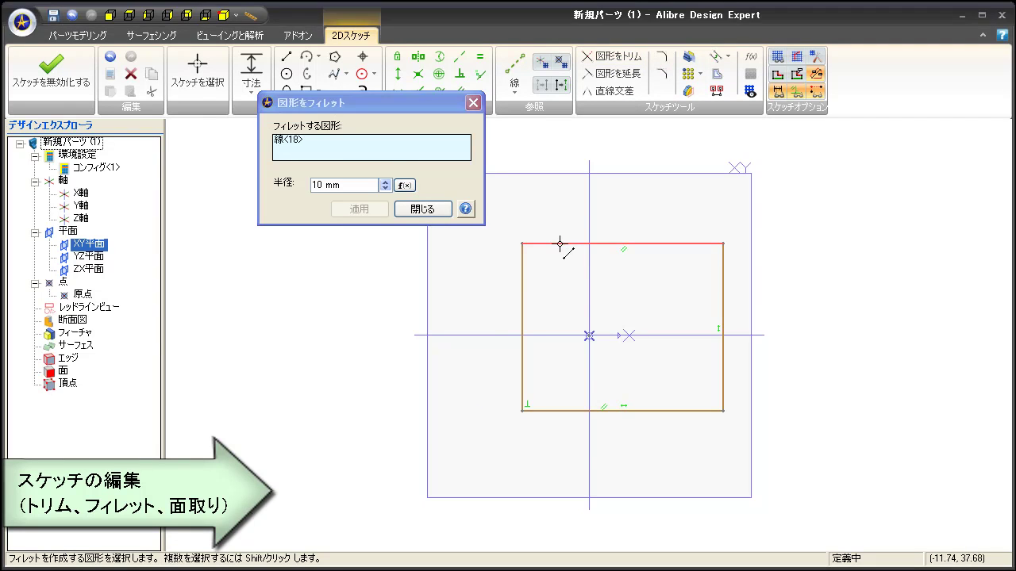
click(523, 280)
drag(356, 186, 254, 186)
text(15)
click(353, 209)
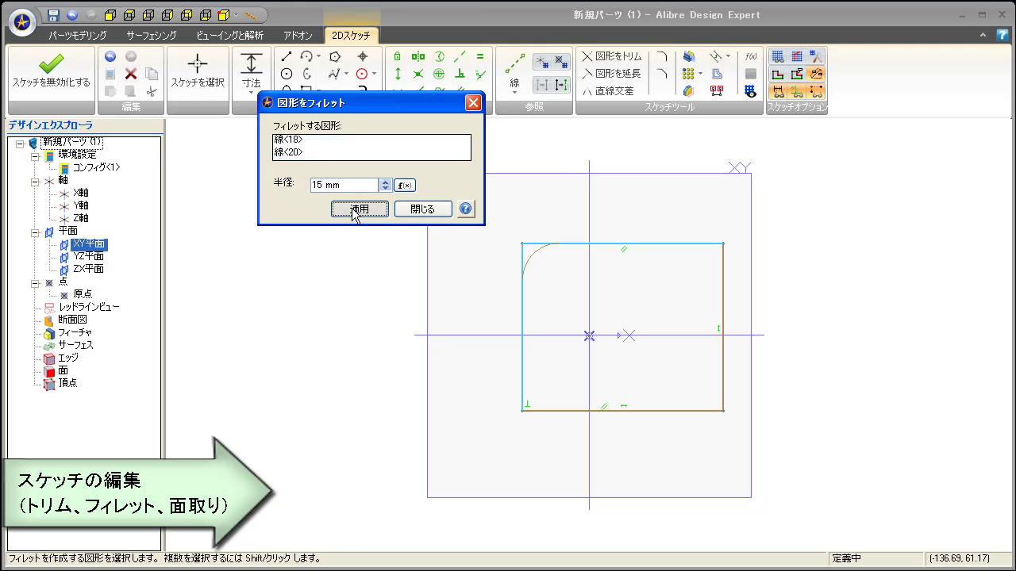
click(433, 214)
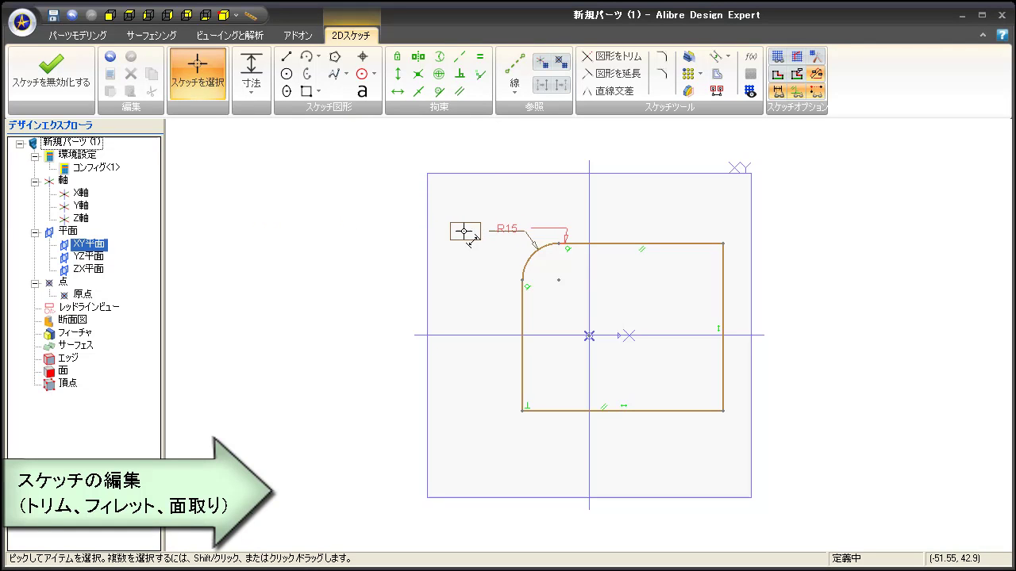
drag(465, 231, 452, 229)
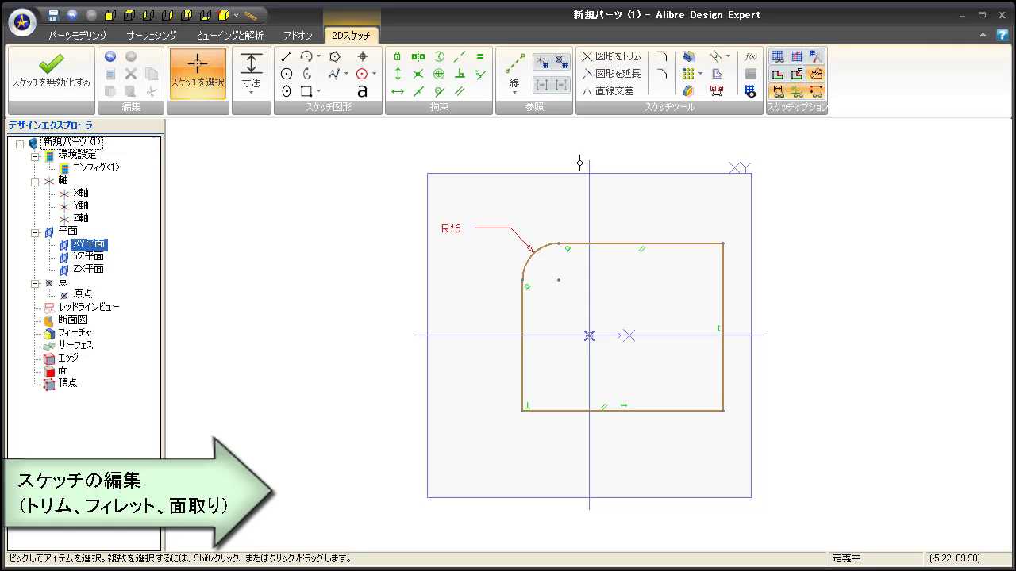
Chamfer the corner between the right and top edges by 15 mm.
click(660, 75)
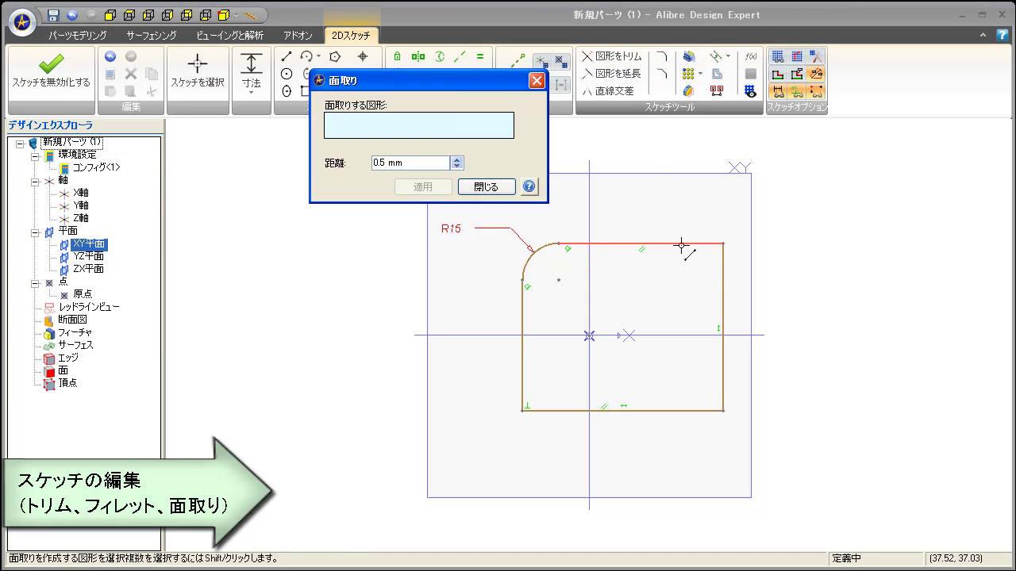
click(722, 266)
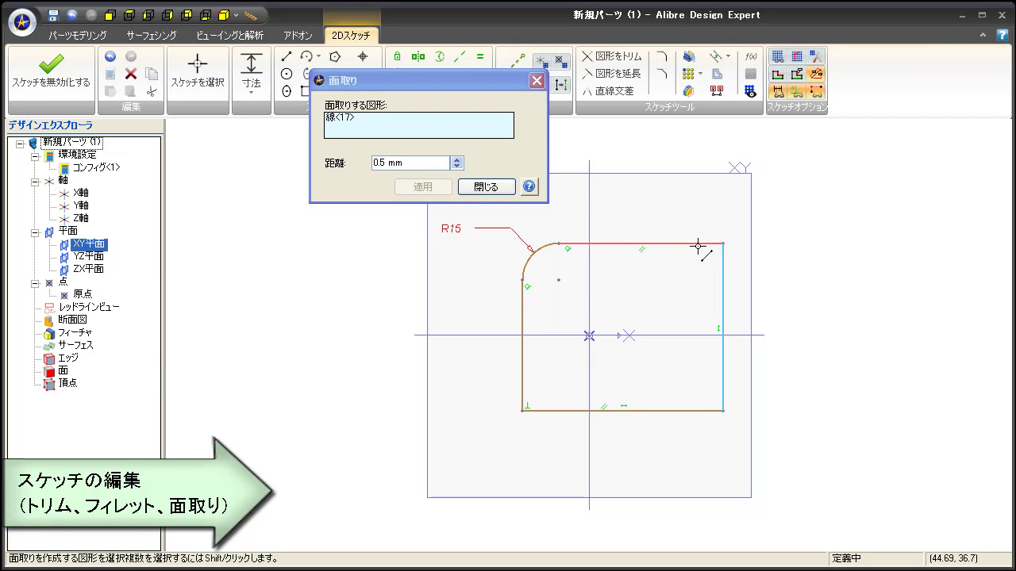
click(697, 246)
drag(415, 164, 340, 162)
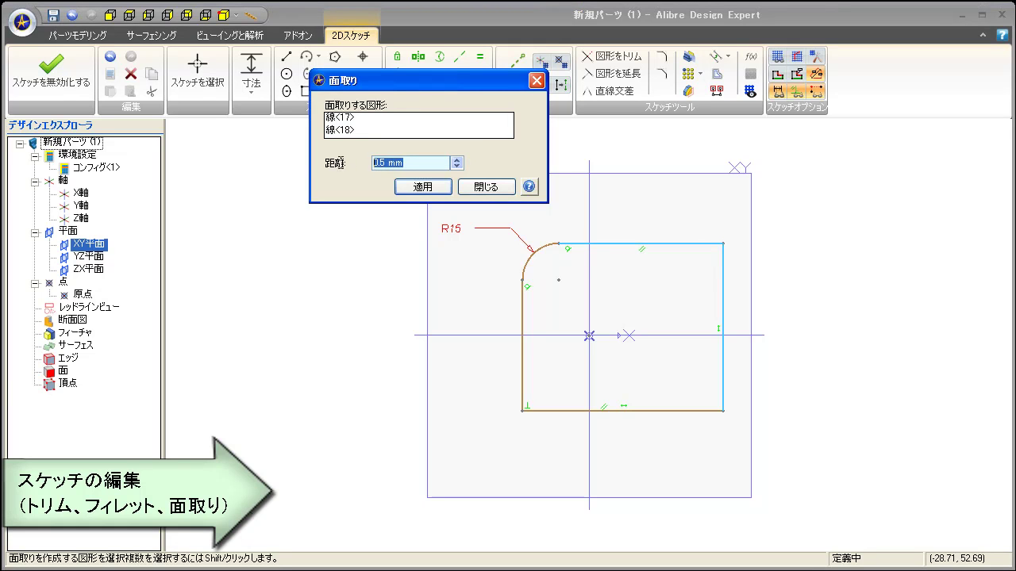
text(15)
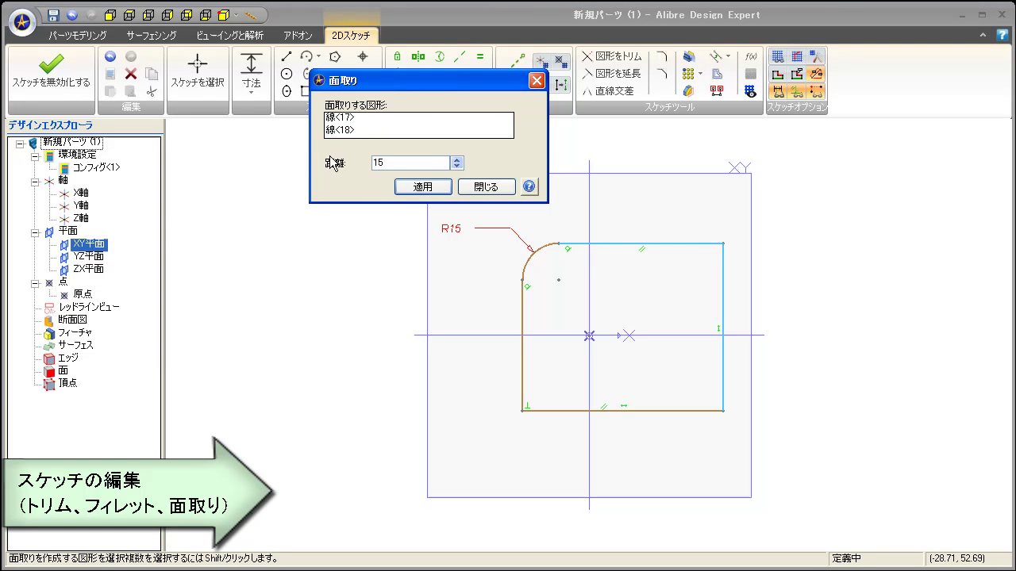
click(407, 188)
click(478, 187)
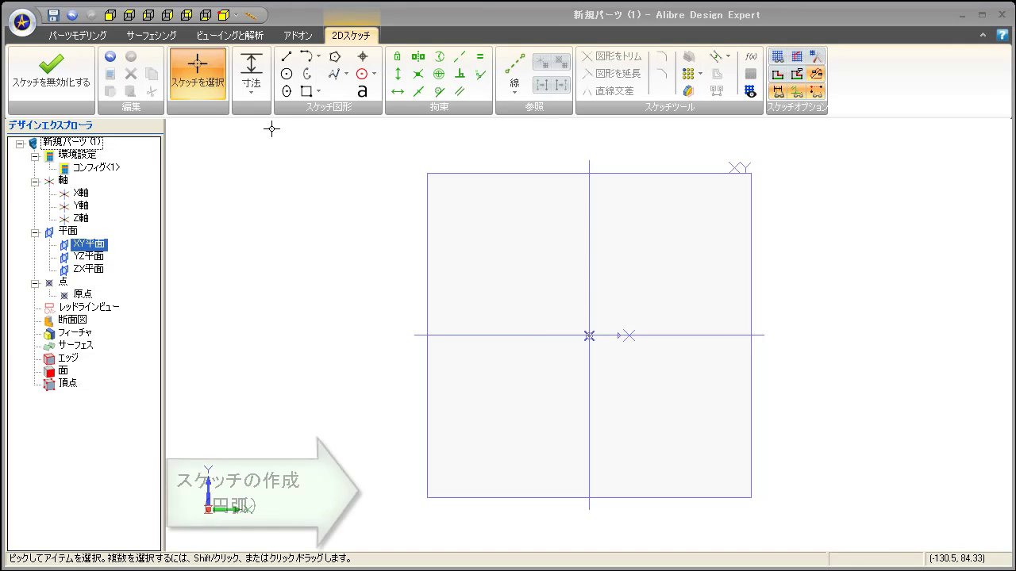
Draw a single vertical line from above the origin down to the bottom.
click(283, 58)
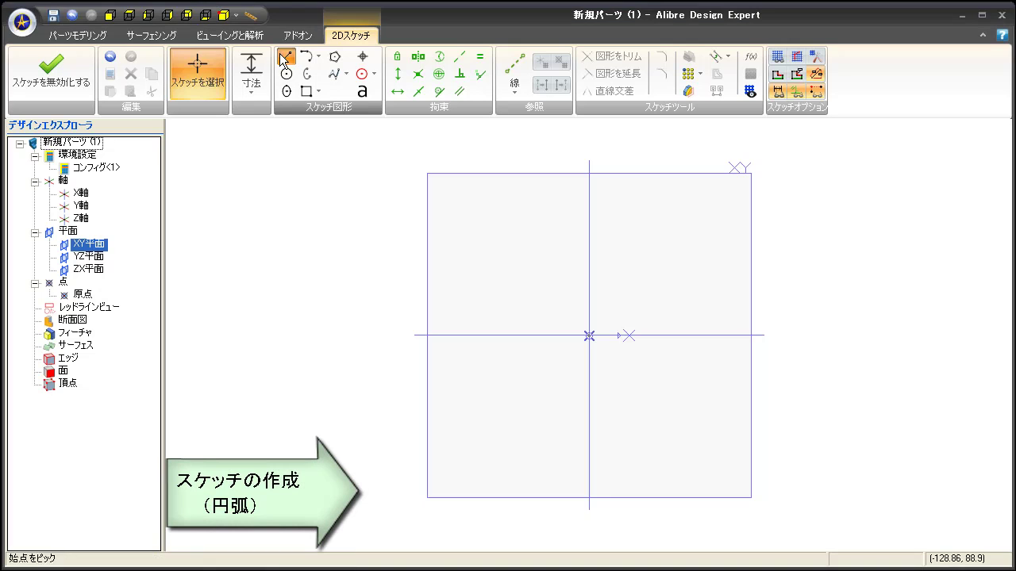
click(547, 248)
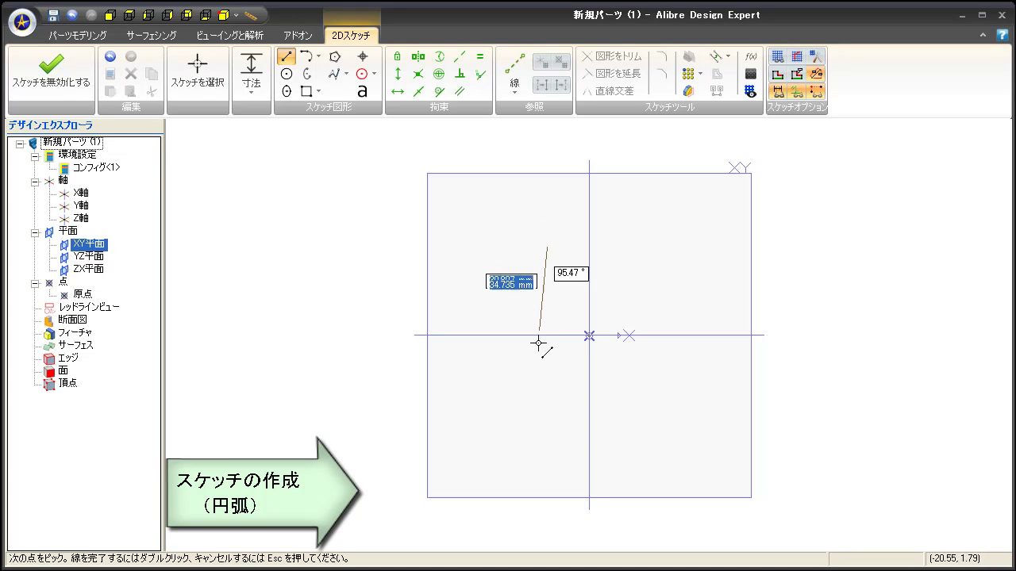
click(547, 428)
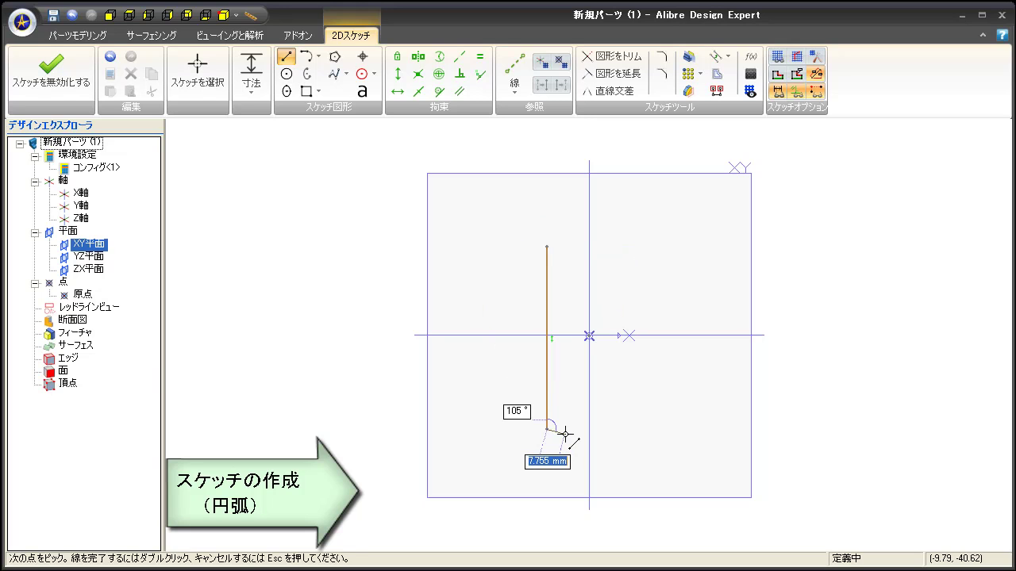
key(Escape)
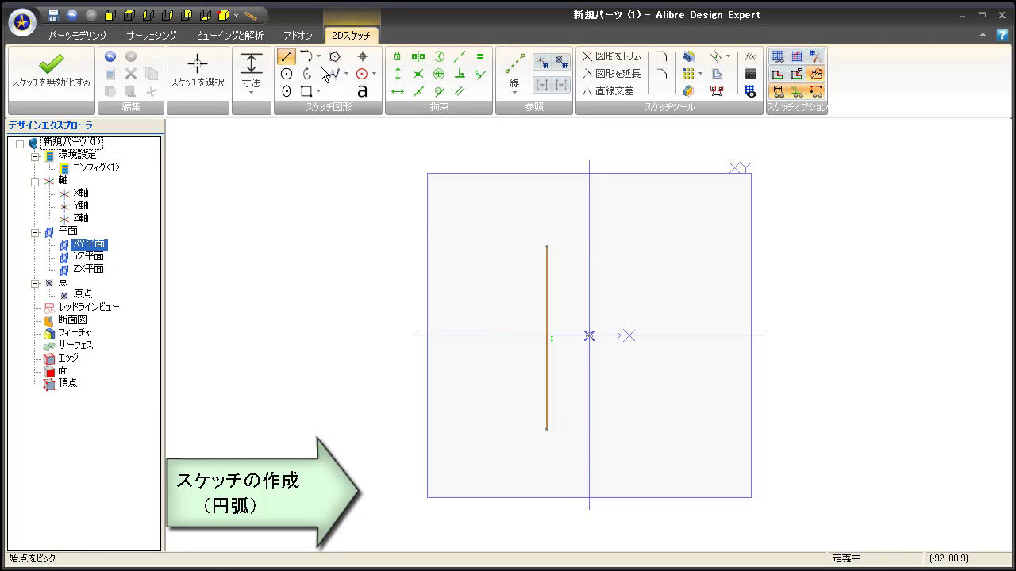
Add a tangent semicircular arc at the line's bottom end, then begin a line from the arc's end.
click(319, 57)
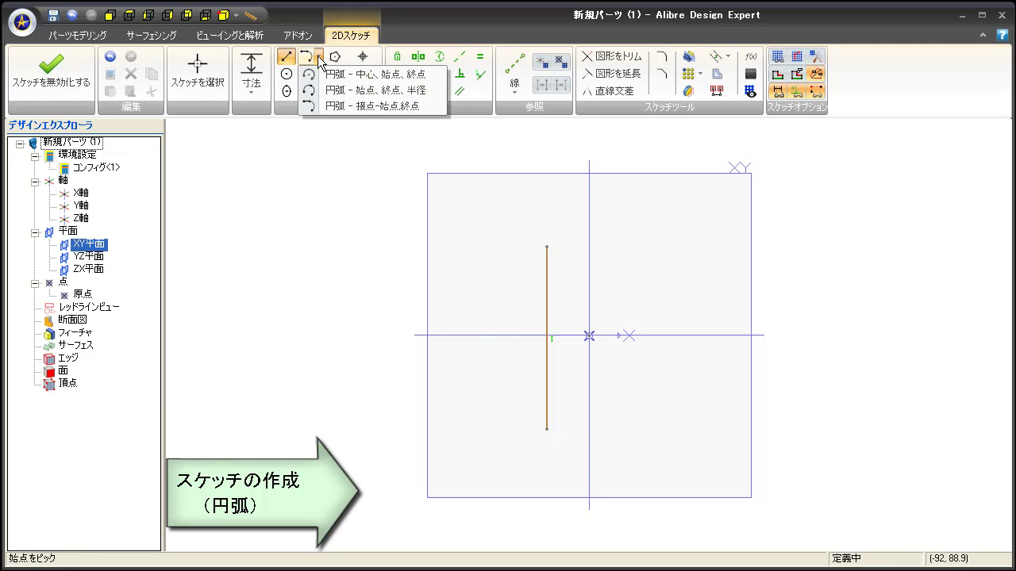
click(362, 108)
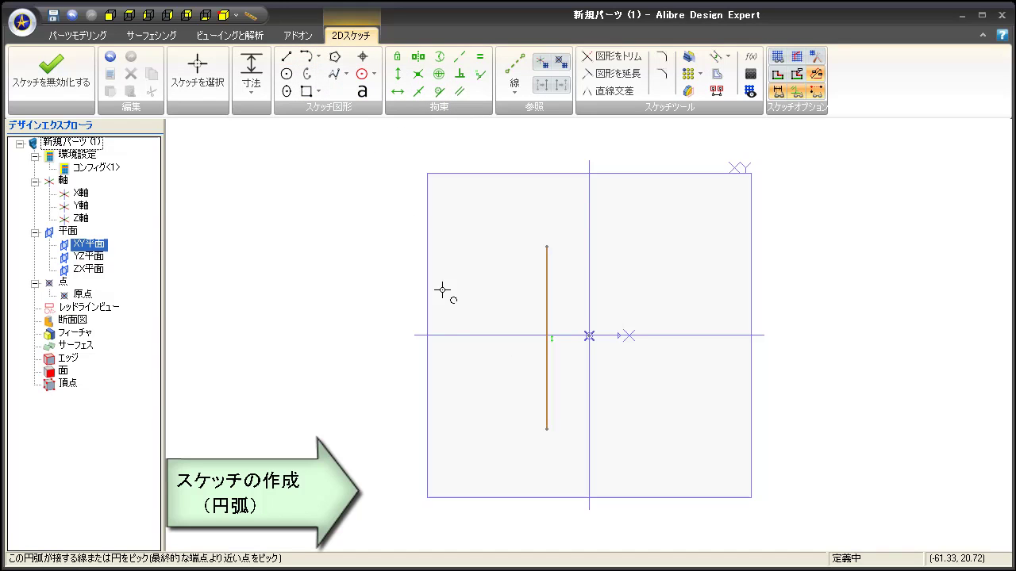
click(546, 429)
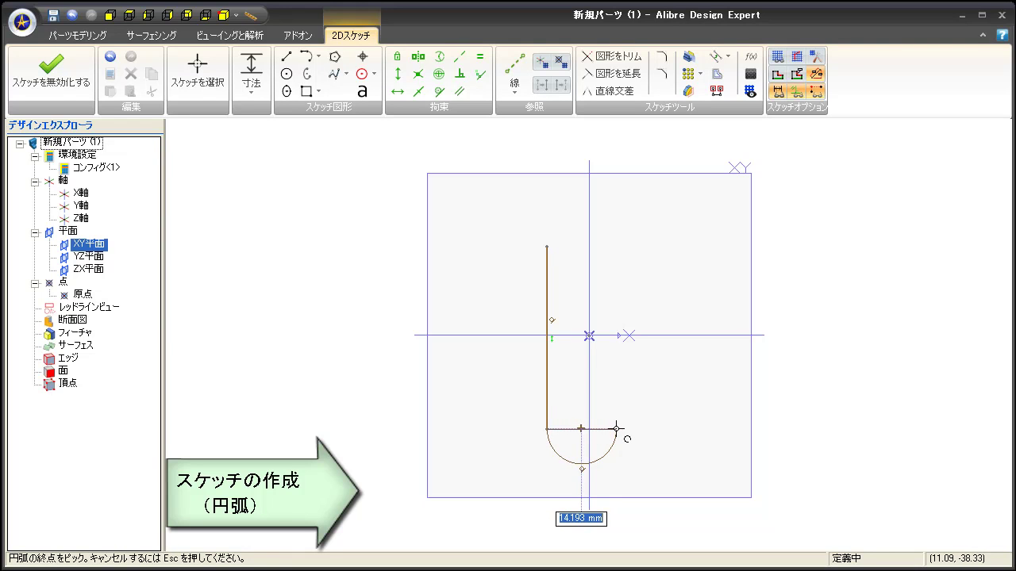
click(617, 429)
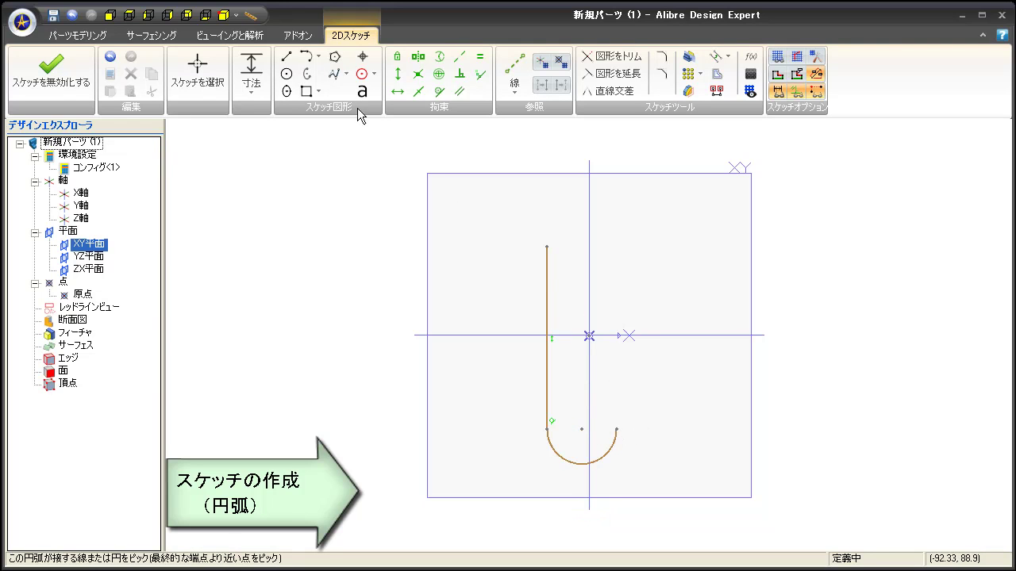
click(287, 60)
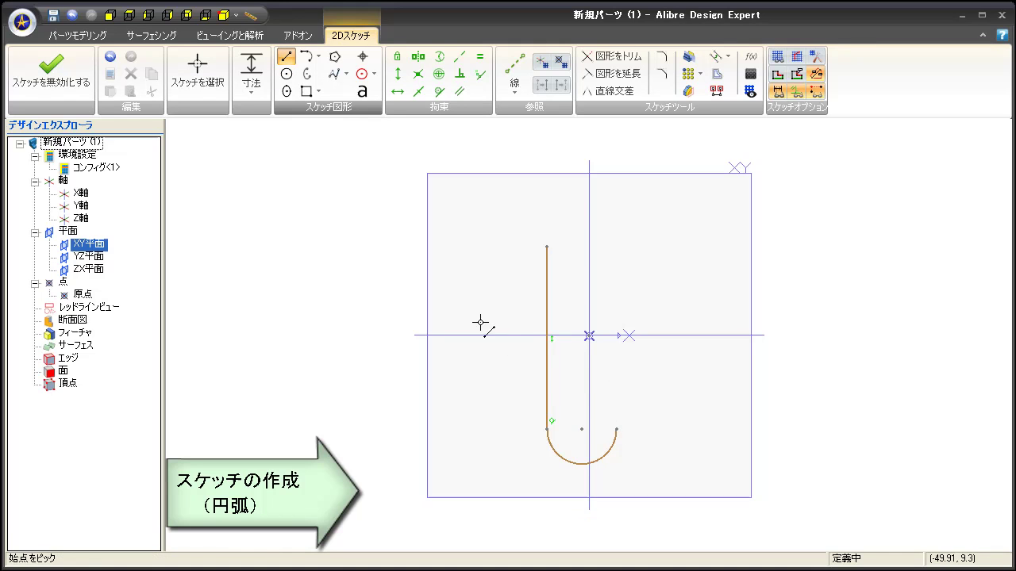
click(616, 429)
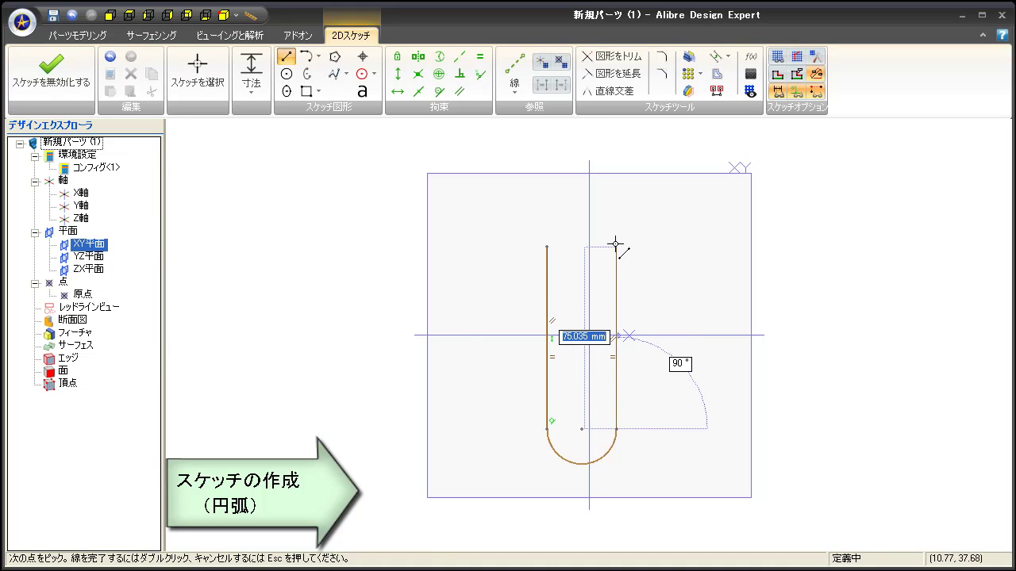
Finish the right vertical line and join the two line tops with a tangent arc.
click(616, 245)
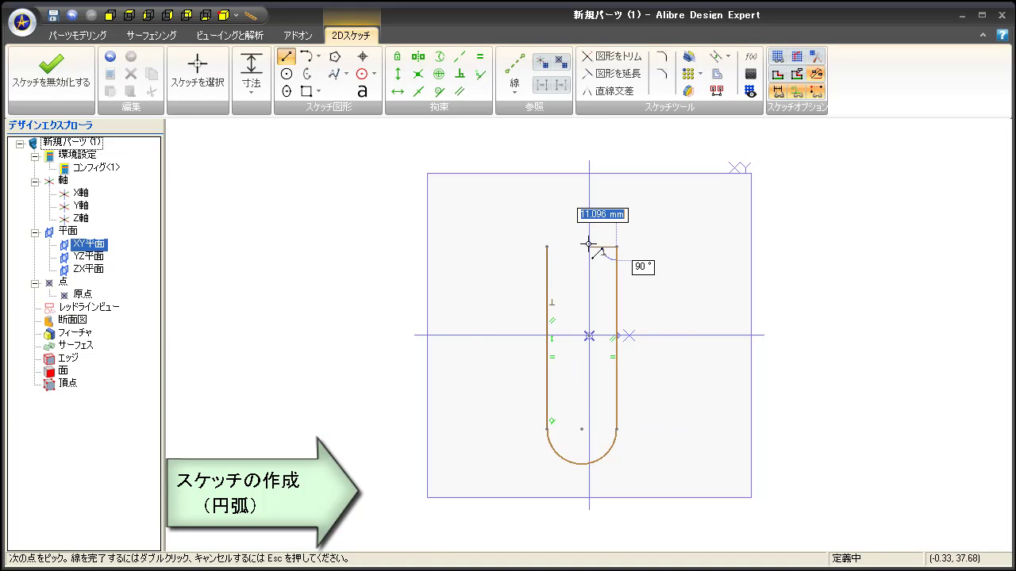
key(Escape)
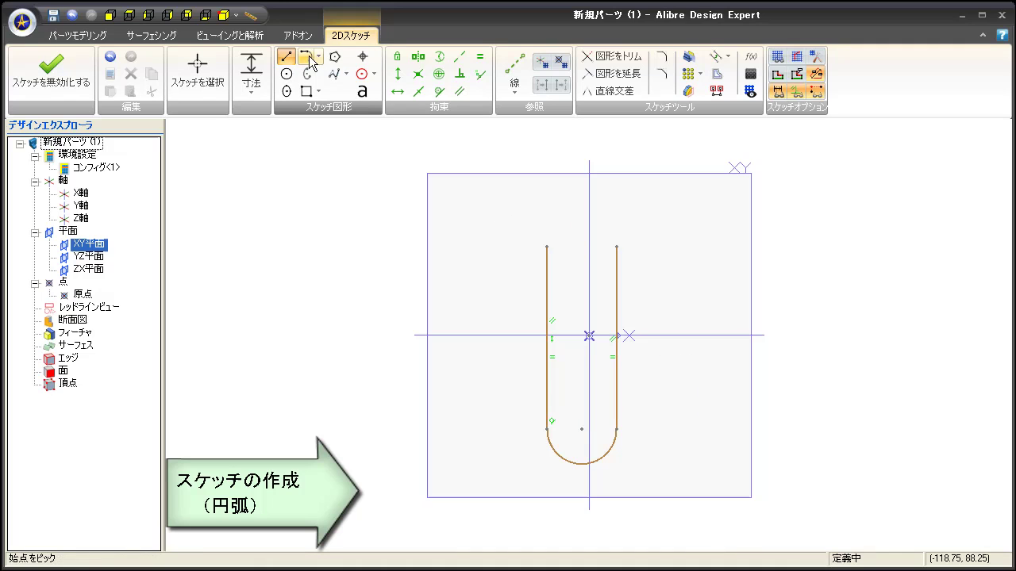
click(307, 74)
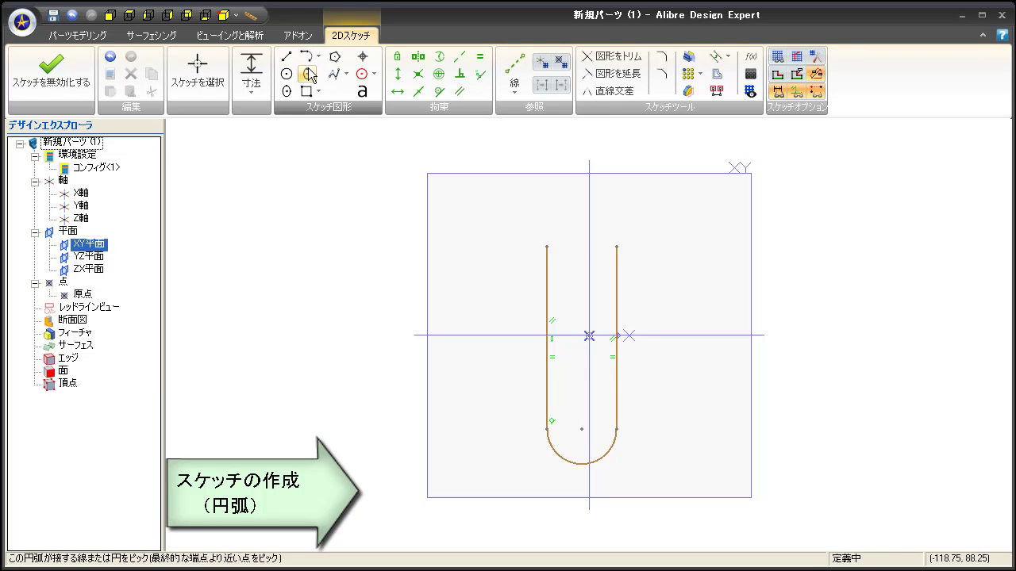
click(616, 247)
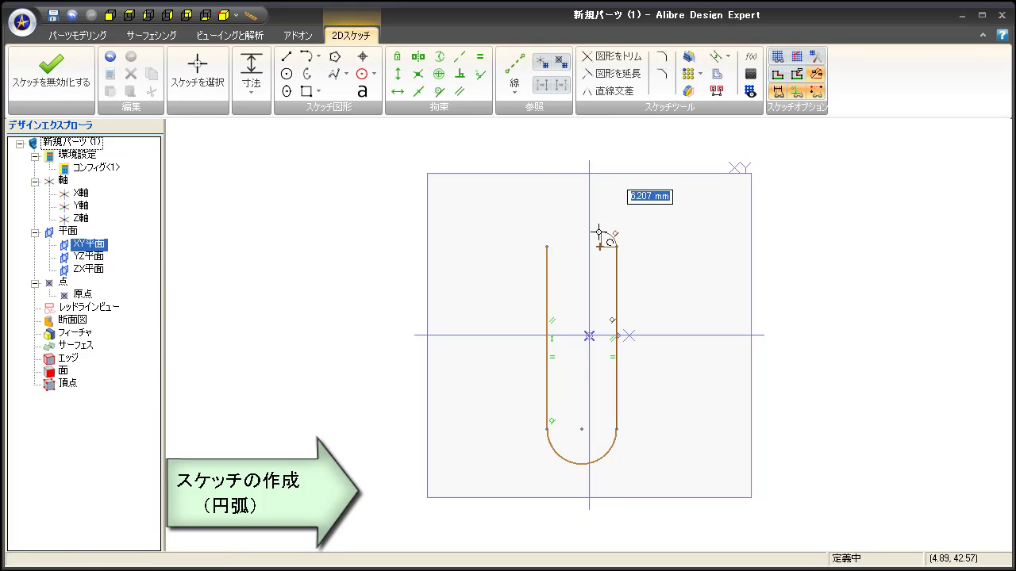
click(549, 248)
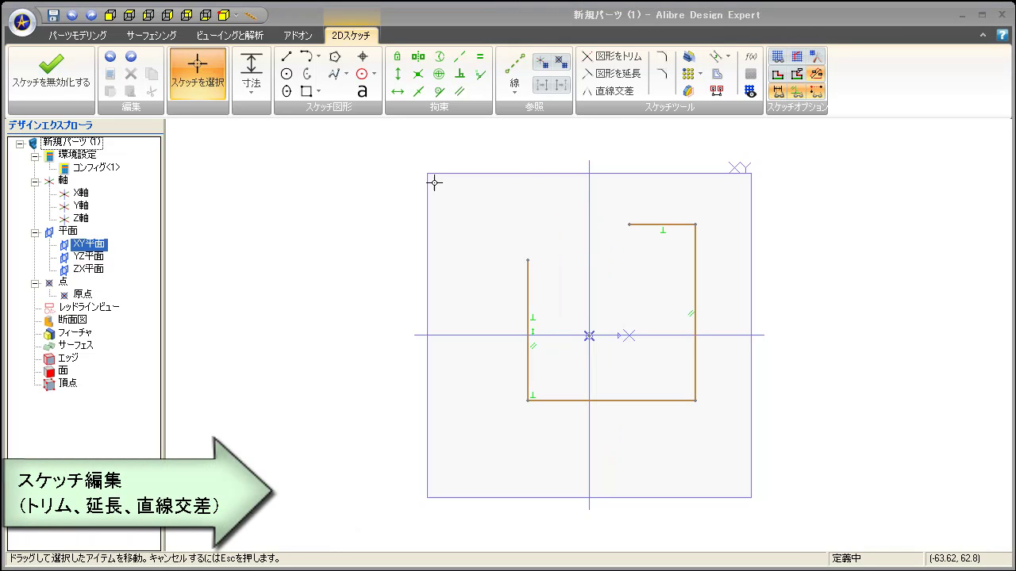
Try joining the top and left lines at a corner, undo it, then move the left line outward and past the top line.
click(622, 93)
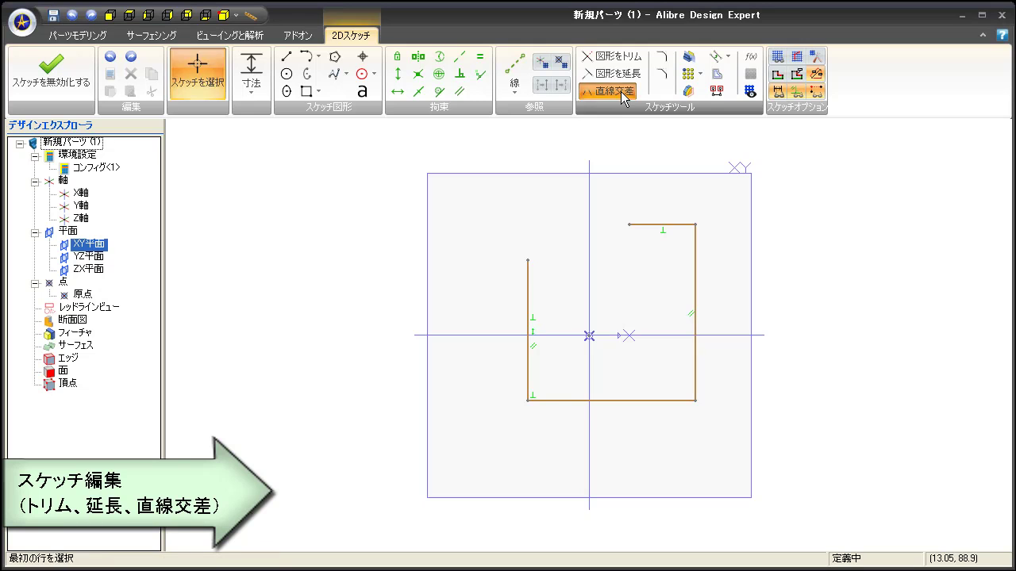
click(638, 226)
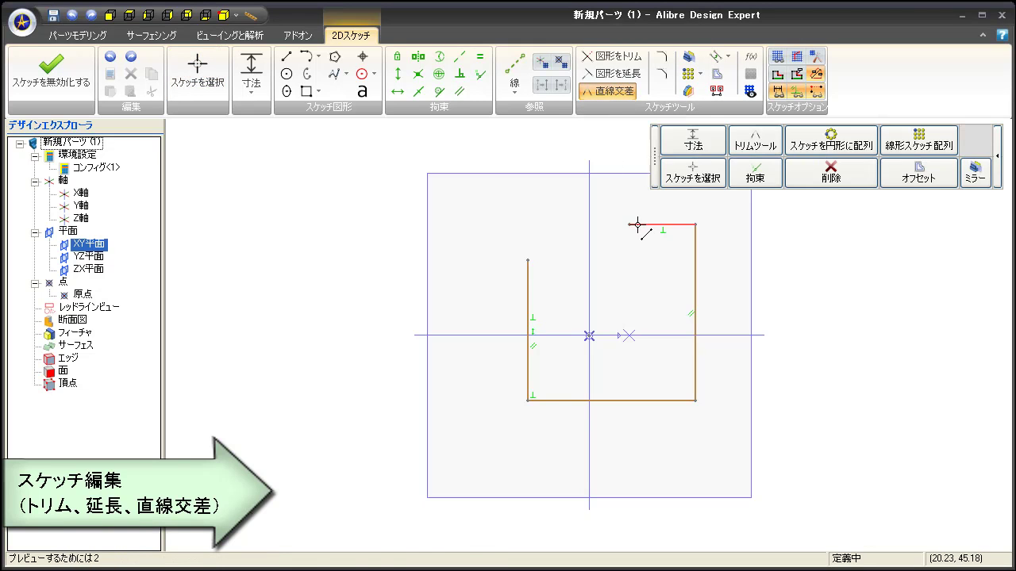
click(526, 275)
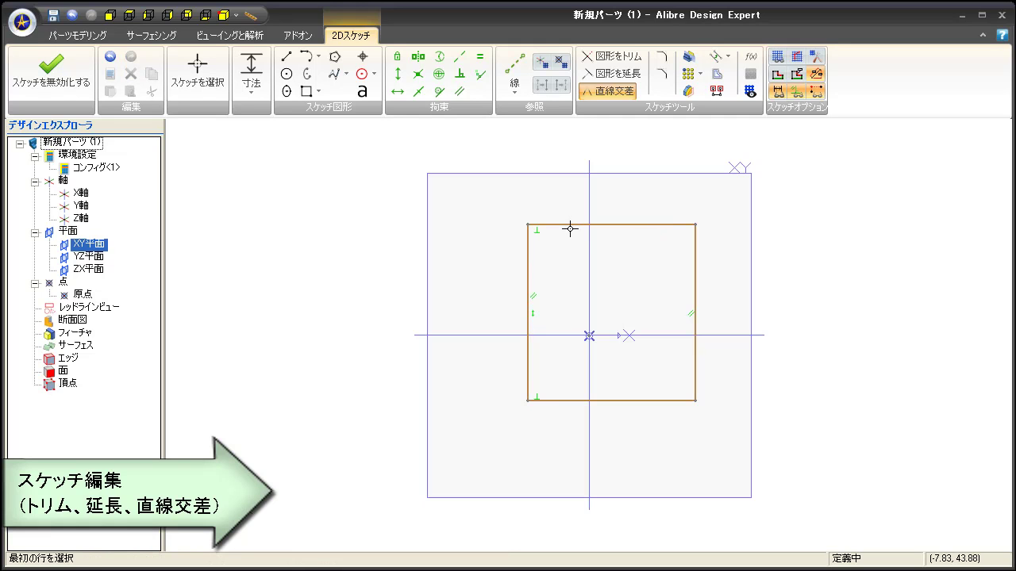
key(ctrl+z)
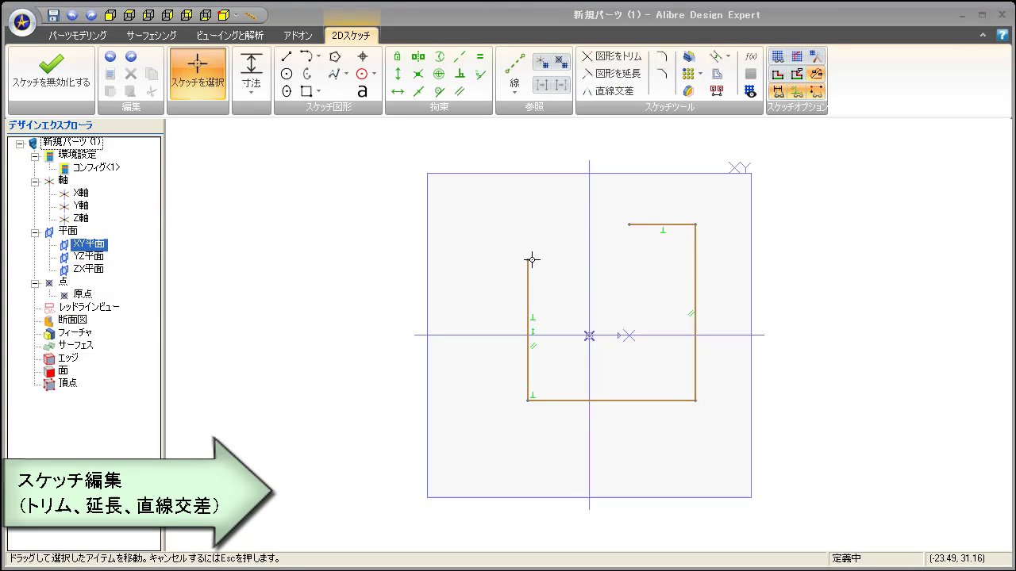
drag(528, 259, 496, 184)
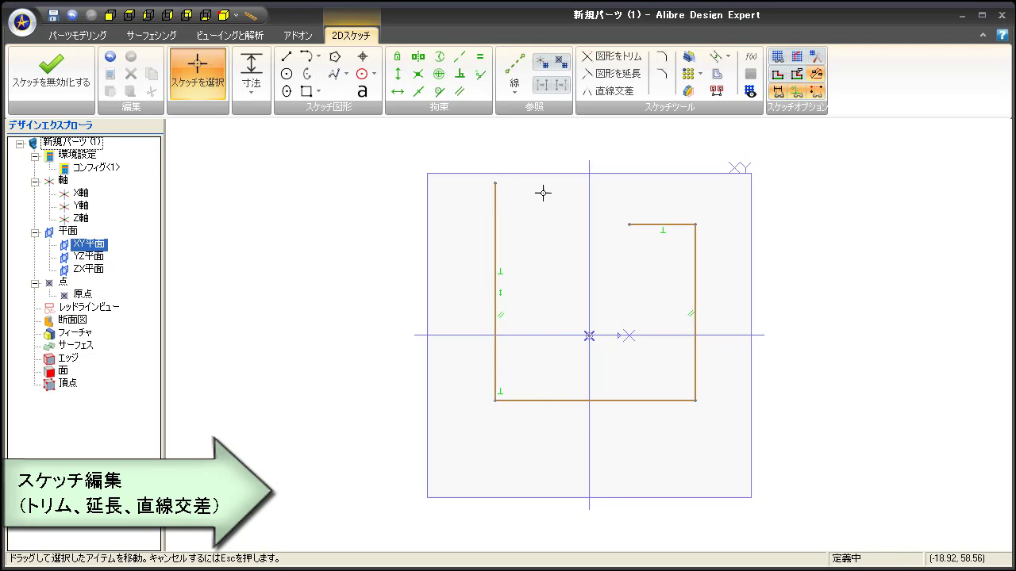
Extend the top line so it meets the left line.
click(630, 76)
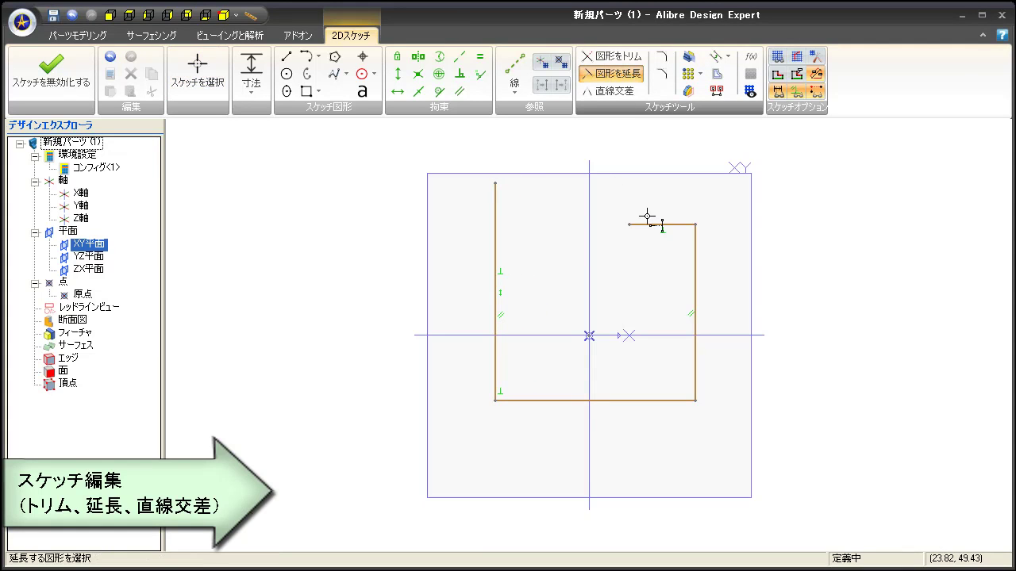
click(645, 225)
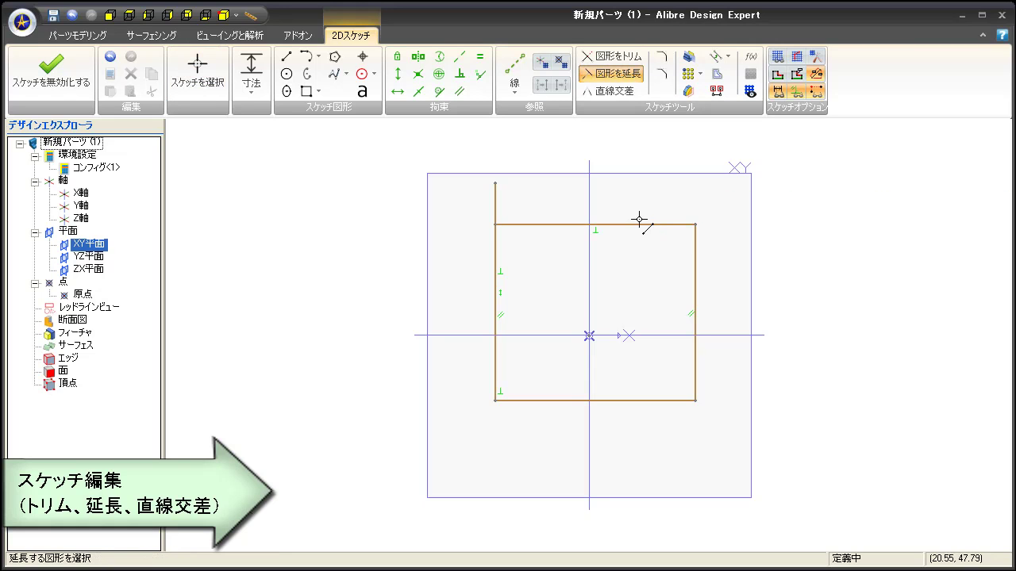
click(615, 62)
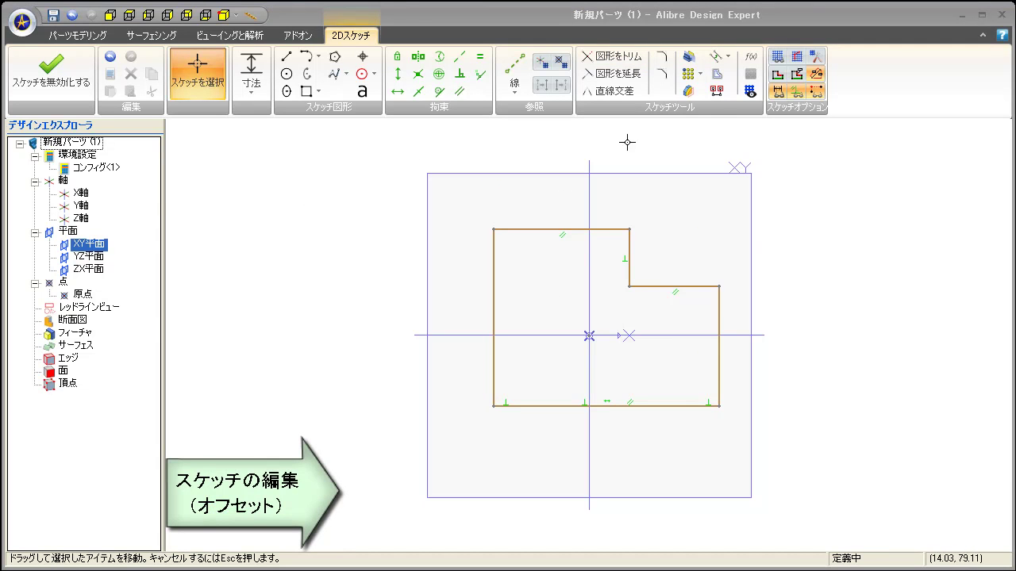
Select all six edges of the stepped profile for an offset.
click(716, 76)
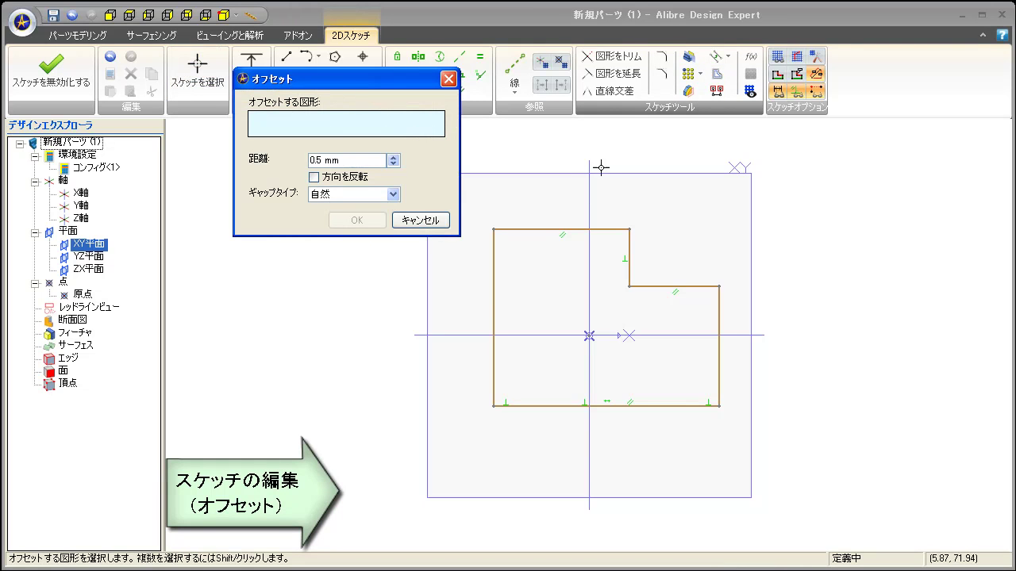
click(493, 301)
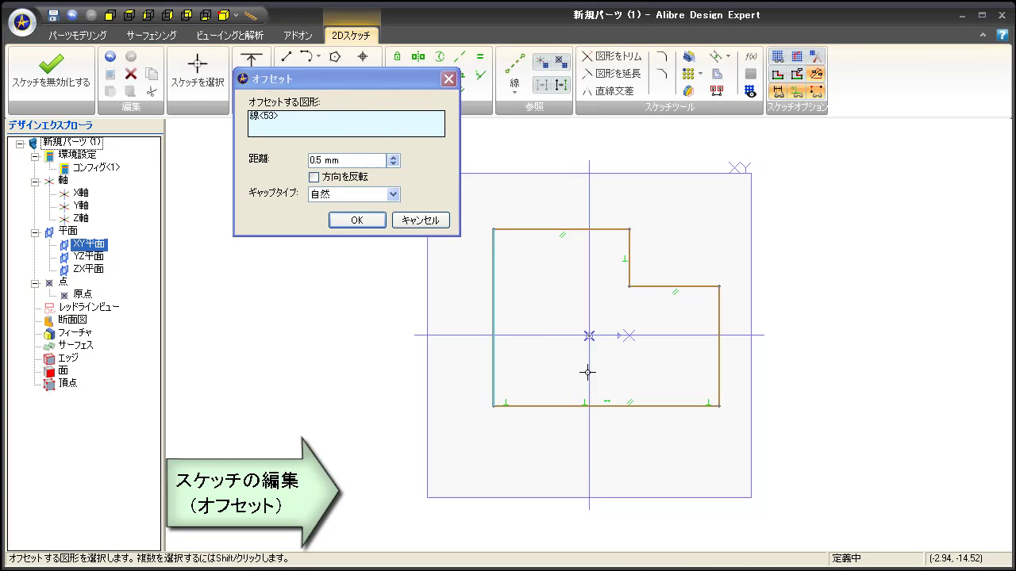
shift+click(657, 407)
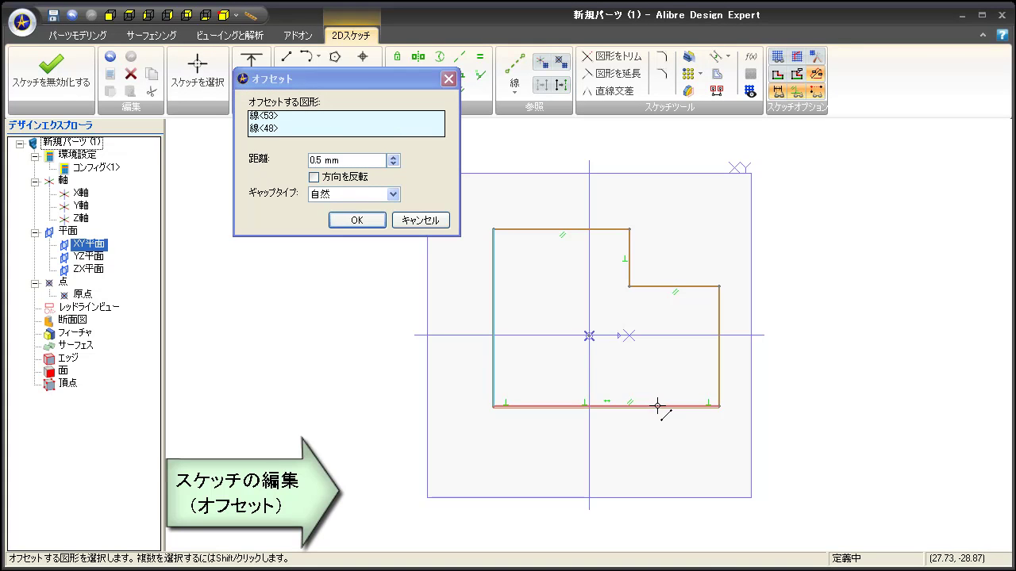
shift+click(720, 353)
shift+click(674, 284)
shift+click(628, 260)
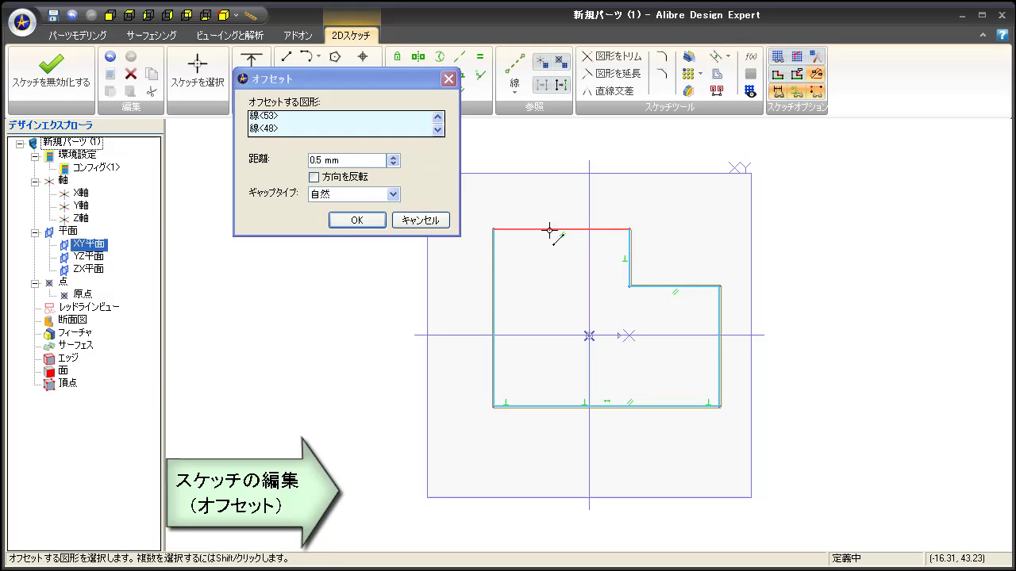
shift+click(556, 228)
Set the offset distance to 5 mm toward the inside and apply it.
drag(350, 160, 310, 159)
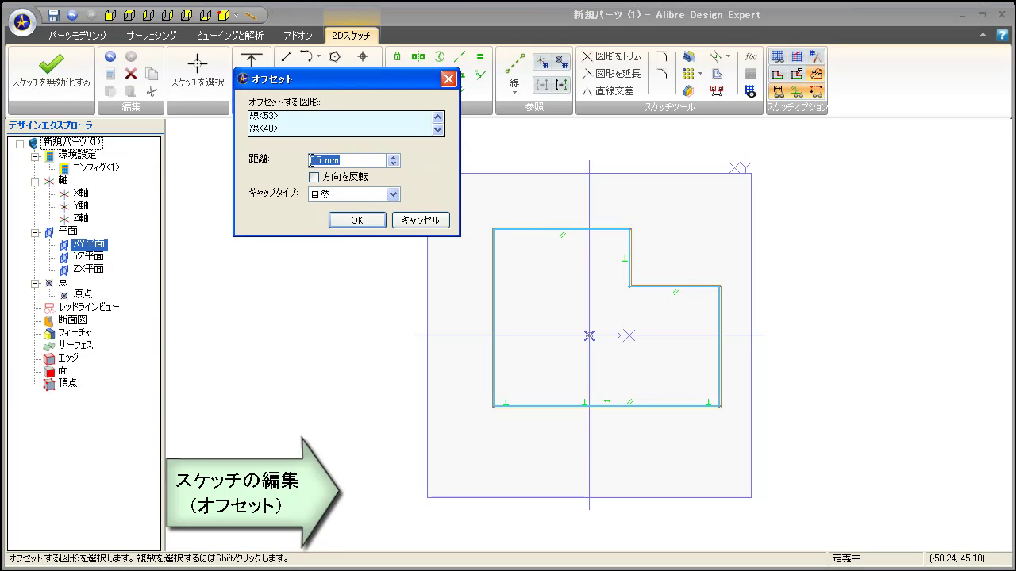
text(5)
click(312, 177)
click(313, 177)
click(313, 178)
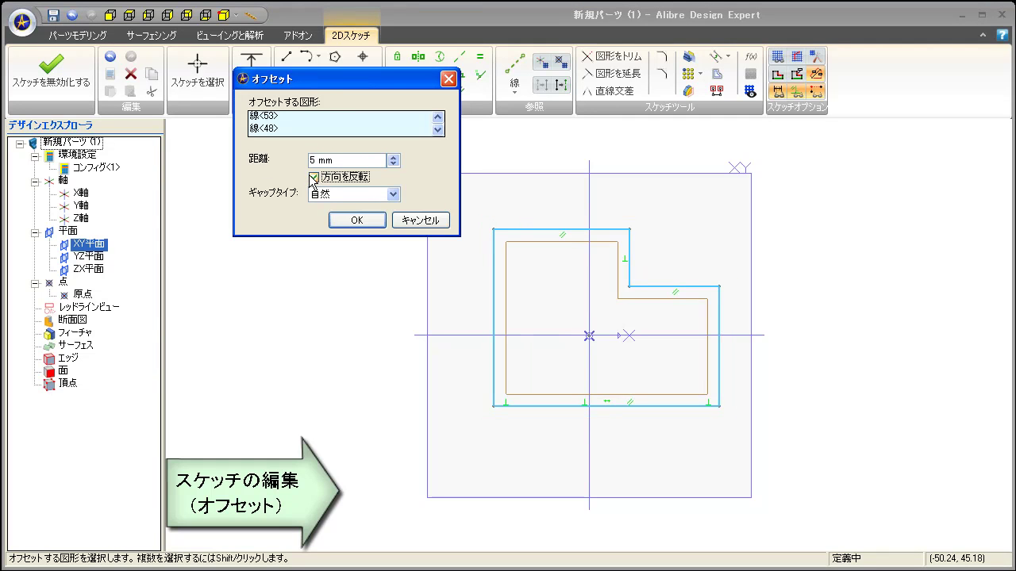
click(357, 221)
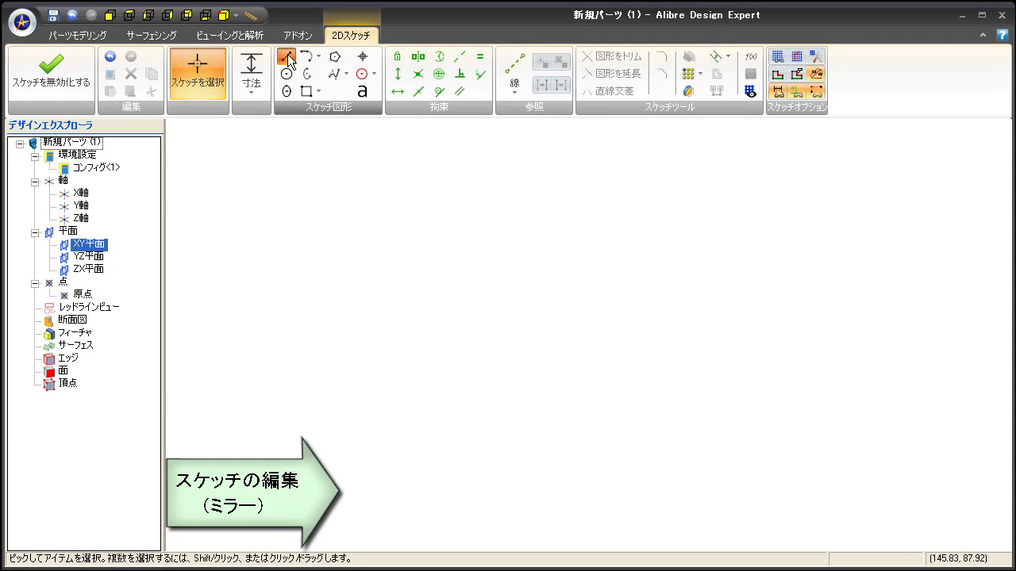
Draw an open stepped line chain: bottom, right edge, inward step, and top edge.
click(286, 58)
click(531, 373)
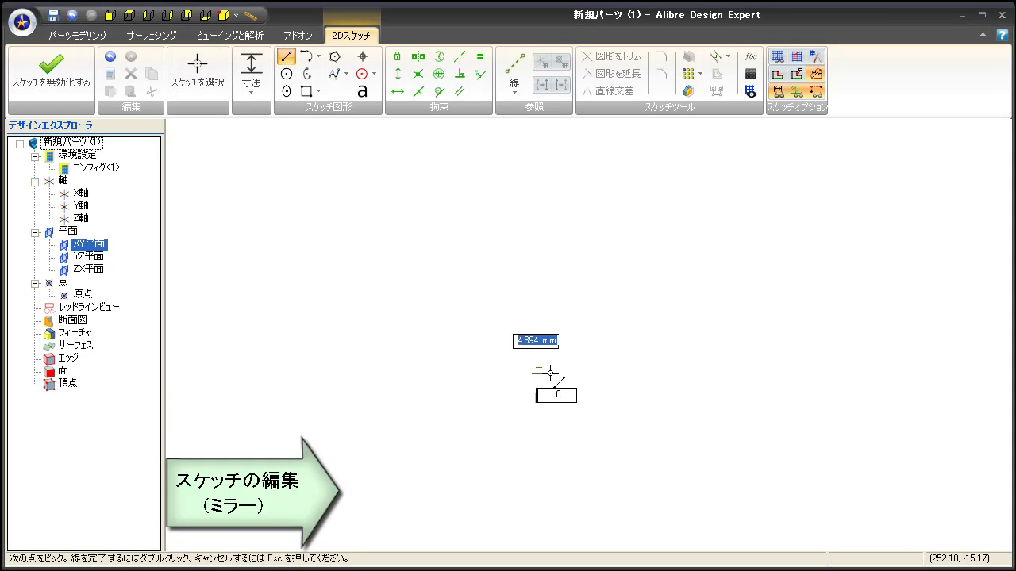
click(752, 374)
click(754, 295)
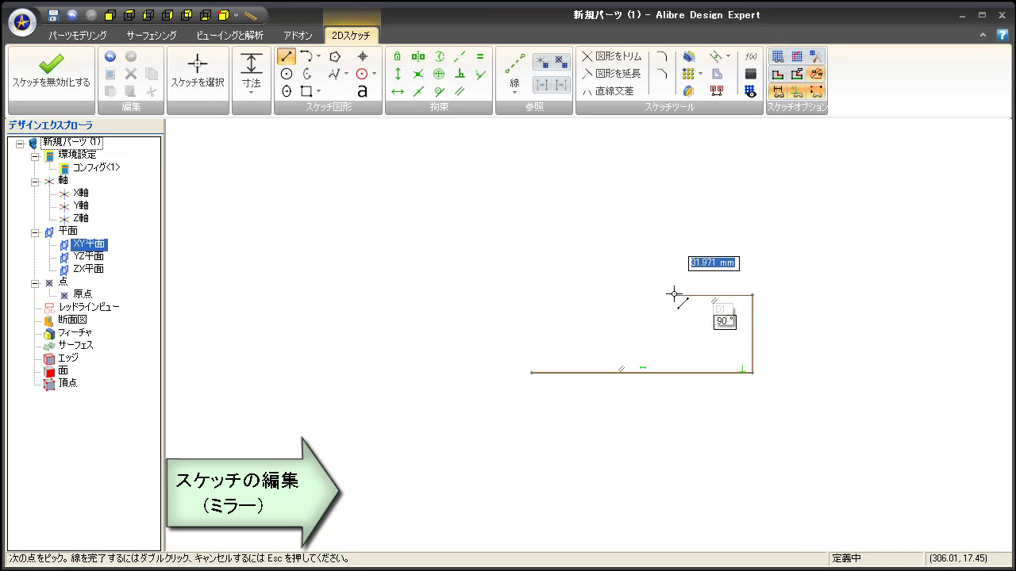
click(653, 295)
click(652, 232)
click(531, 232)
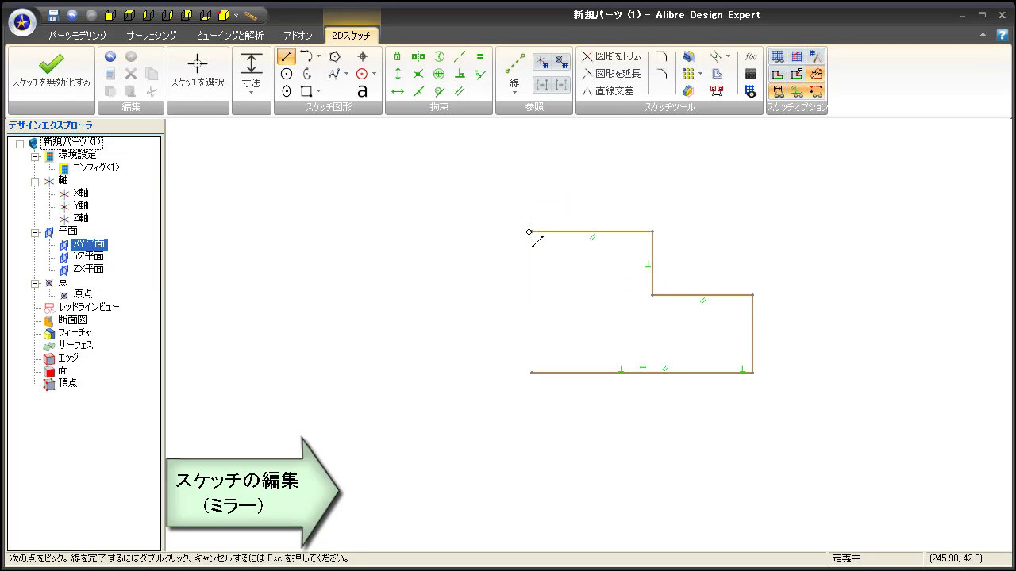
key(Escape)
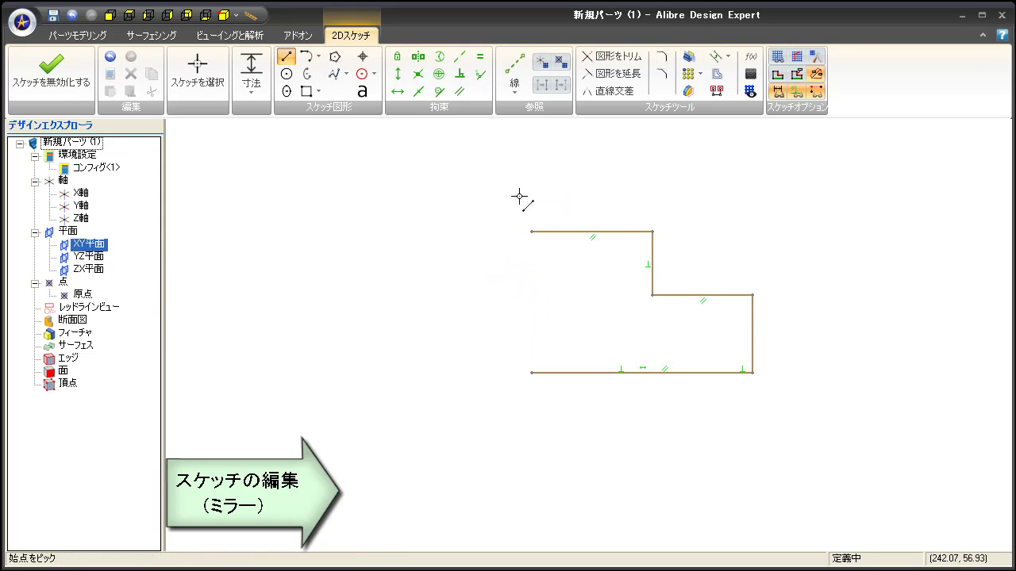
Draw a vertical reference line along the outline's left side.
click(514, 73)
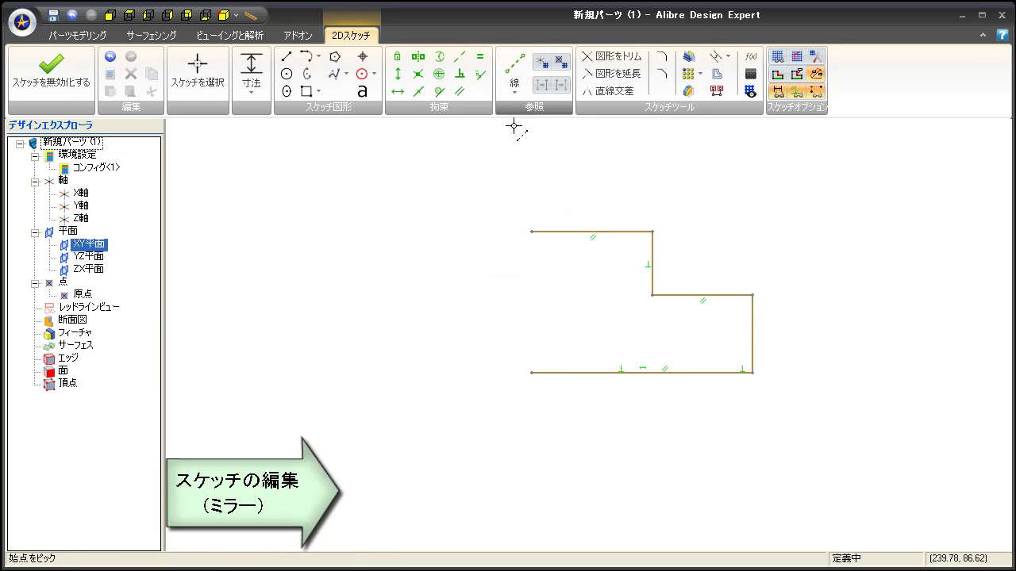
click(531, 373)
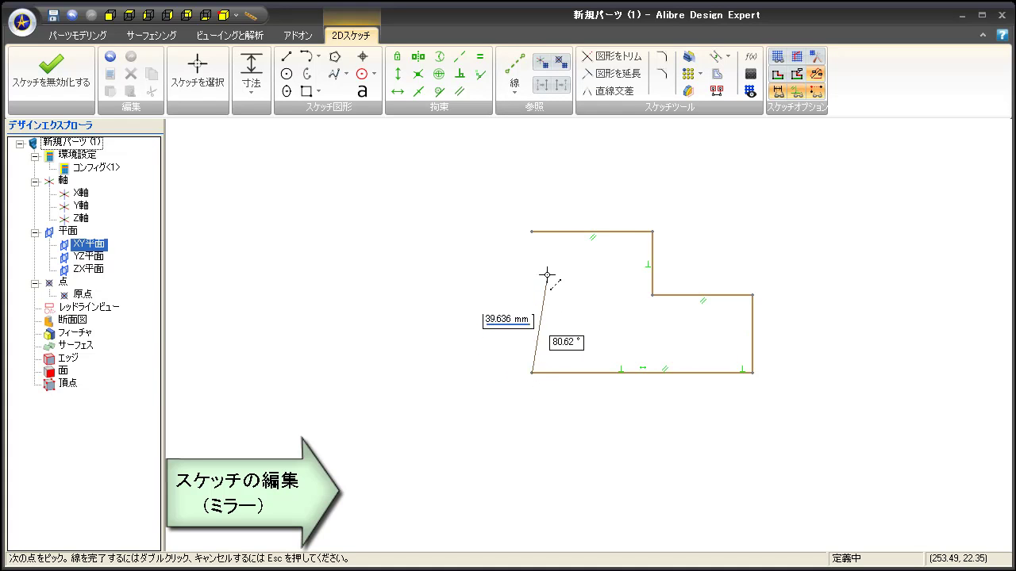
click(531, 230)
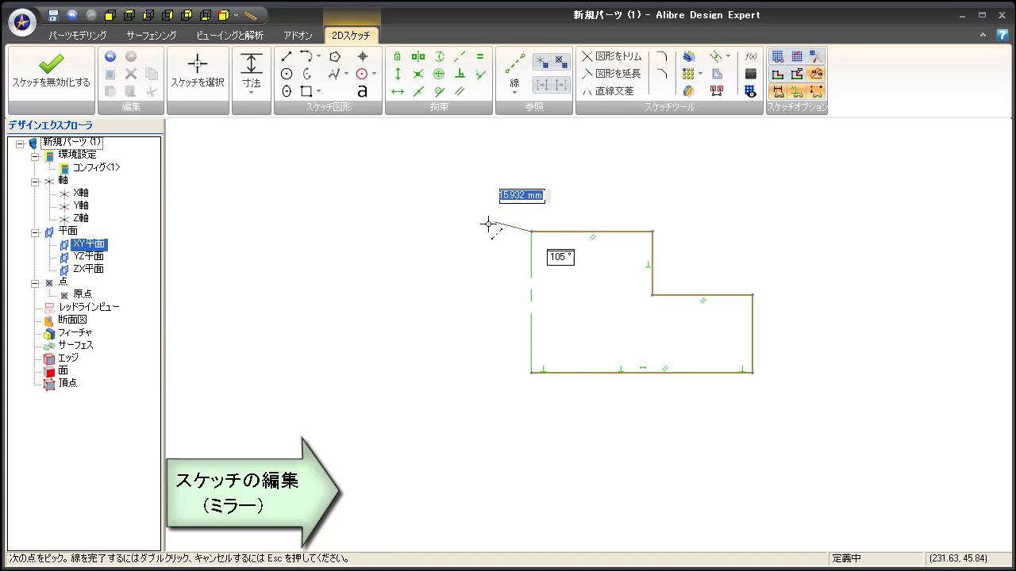
key(Escape)
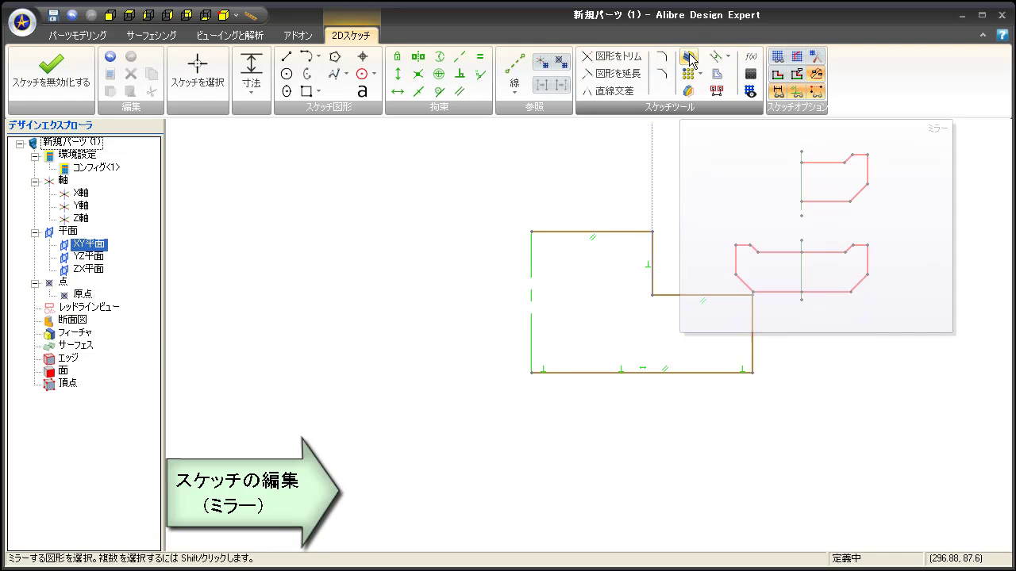
Mirror the bottom, right, middle and short vertical lines across the left reference line.
click(690, 60)
click(228, 245)
click(531, 266)
click(278, 187)
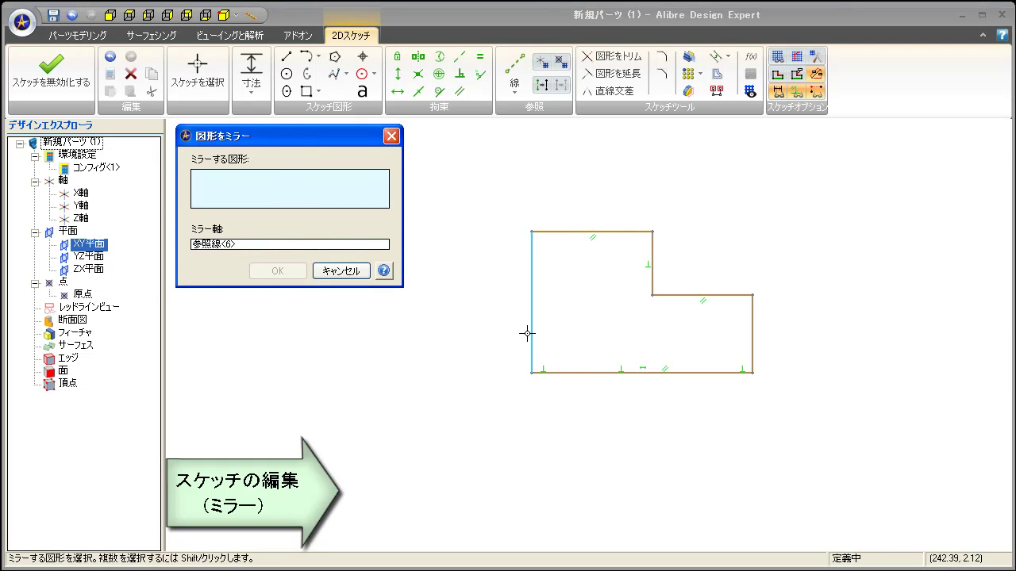
click(584, 371)
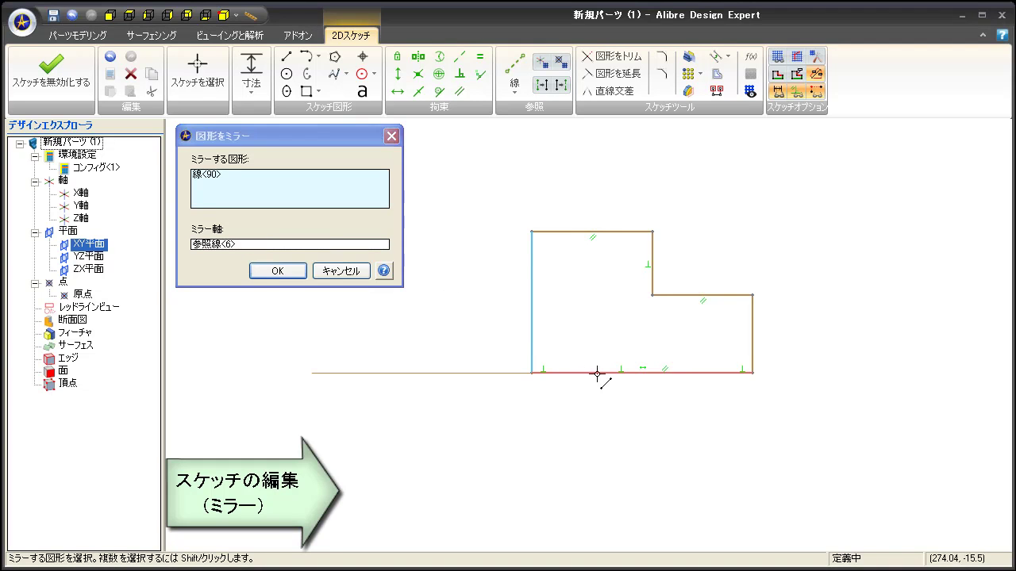
click(752, 327)
click(699, 295)
click(652, 271)
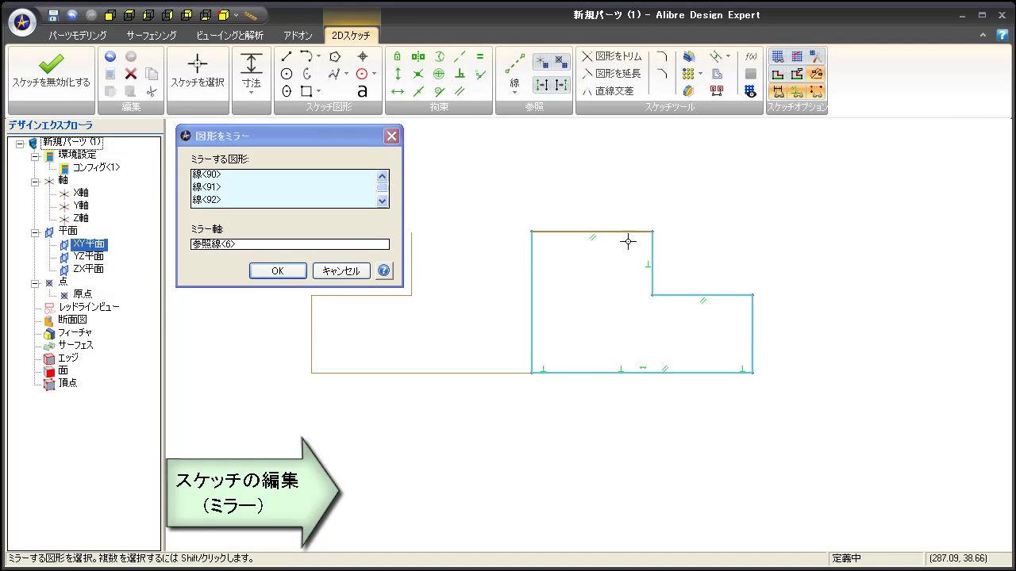
mouse_move(512, 310)
middle_down()
mouse_move(516, 331)
mouse_move(588, 382)
middle_up()
click(281, 272)
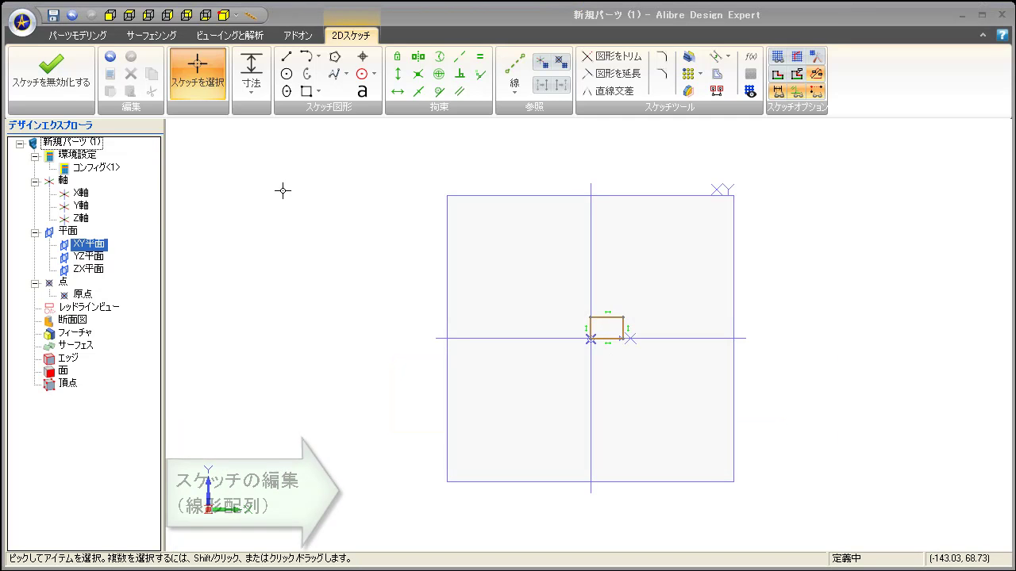
Pattern the small rectangle linearly along the X axis at 25 mm spacing, with direction reversed.
click(699, 73)
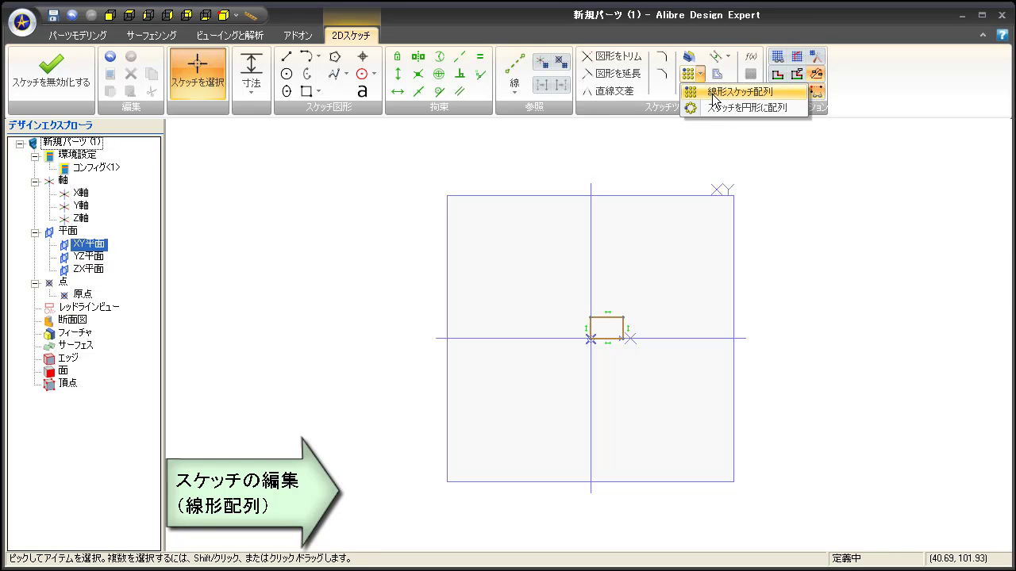
click(712, 93)
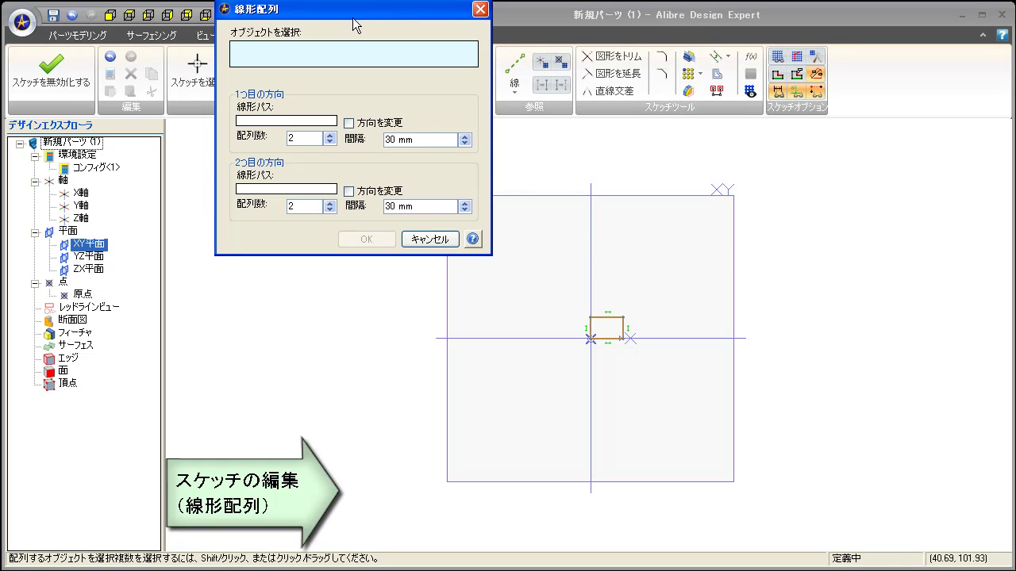
mouse_move(328, 65)
mouse_down()
mouse_move(296, 143)
mouse_move(315, 148)
mouse_move(309, 138)
mouse_up()
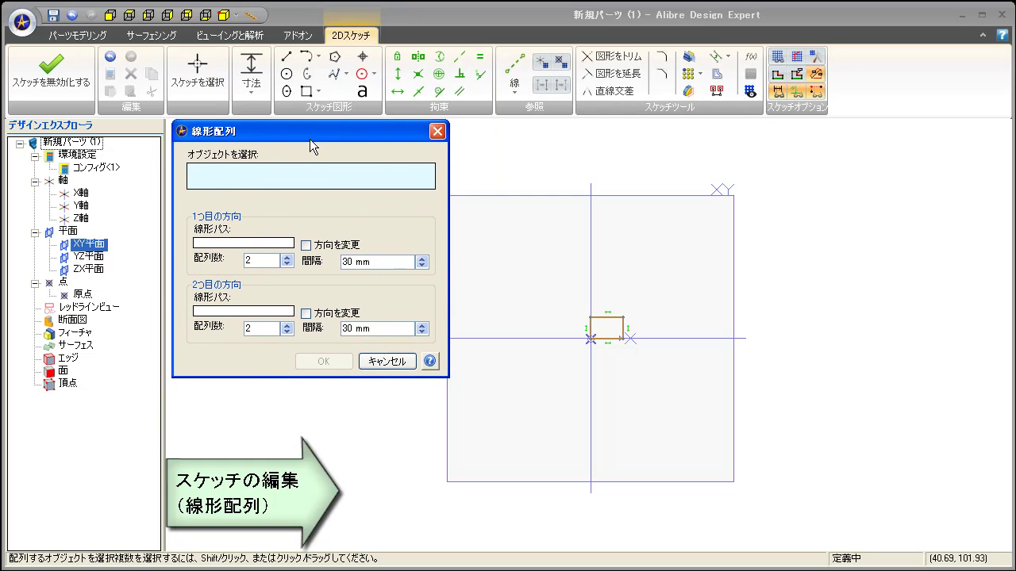
drag(653, 302, 561, 360)
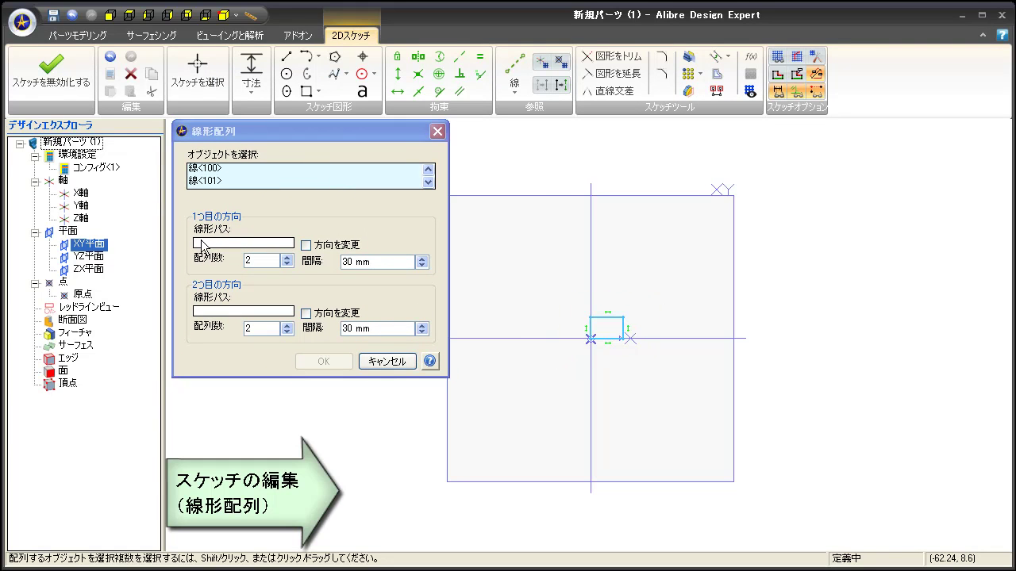
click(202, 244)
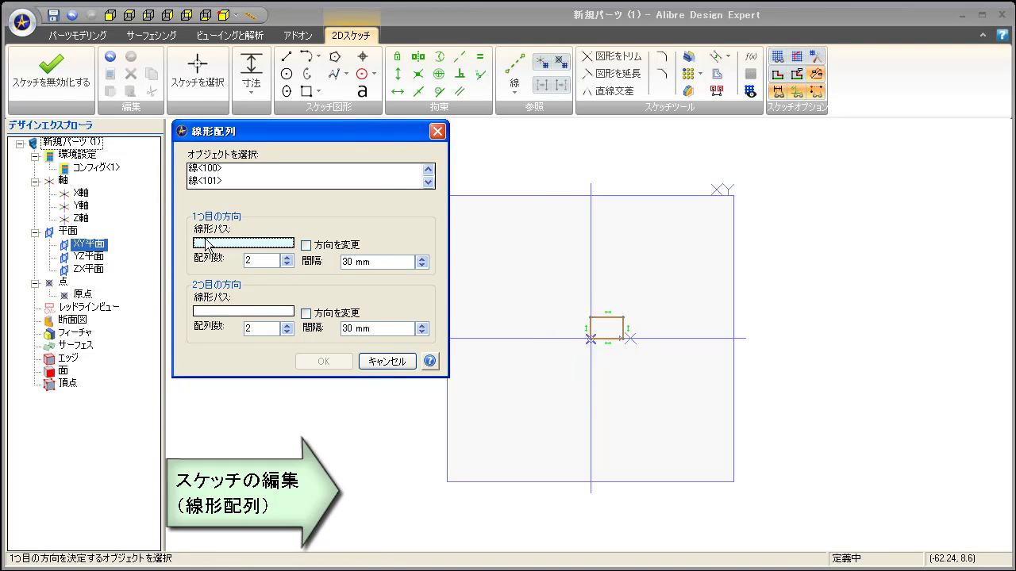
click(695, 344)
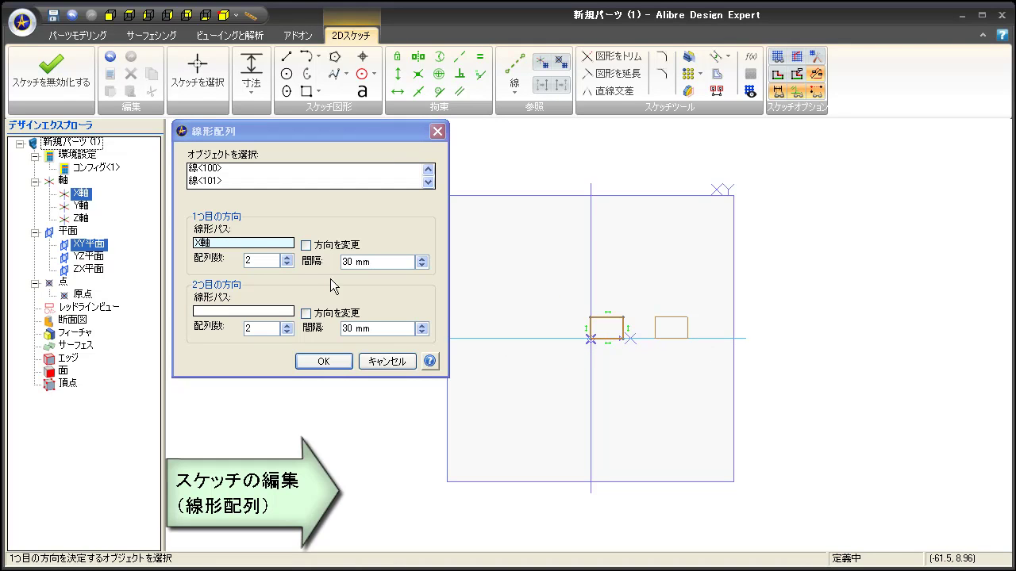
drag(377, 259, 329, 265)
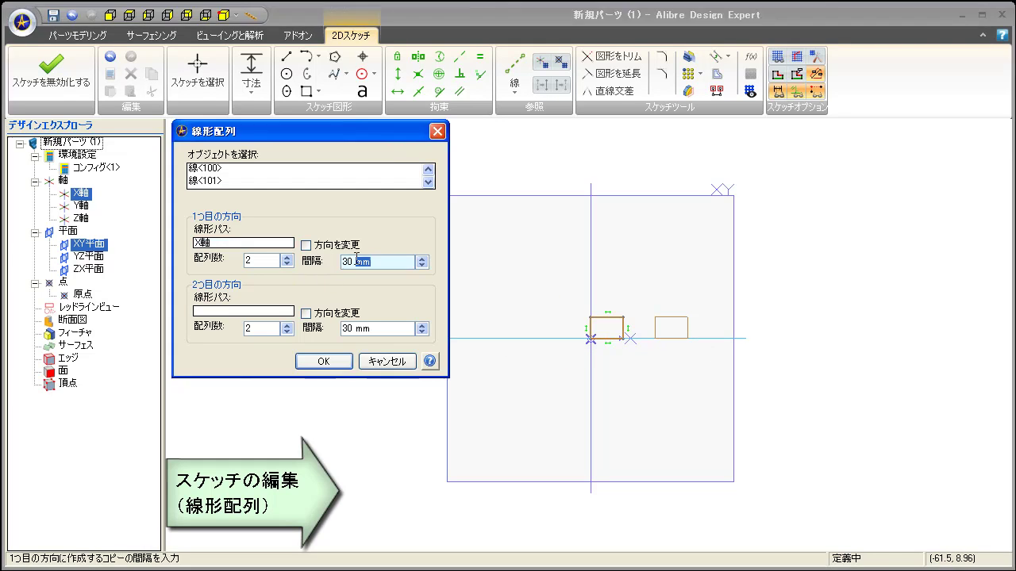
text(25)
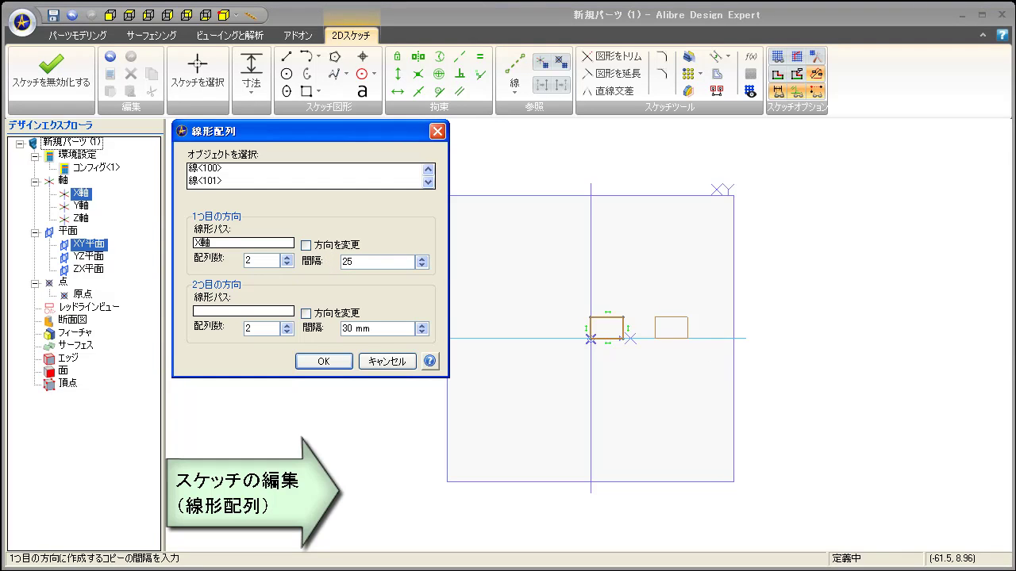
click(254, 260)
text(4)
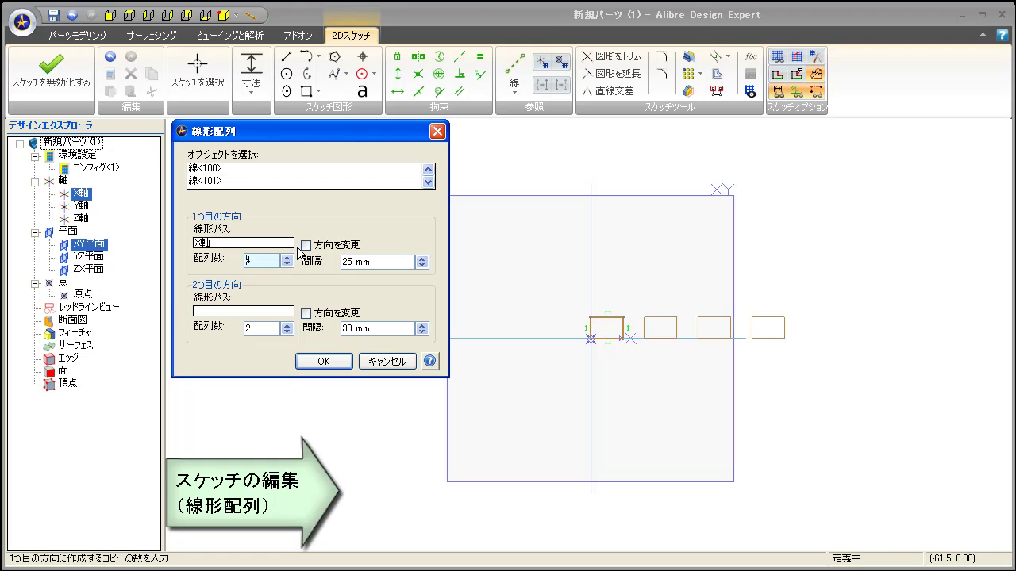
click(305, 247)
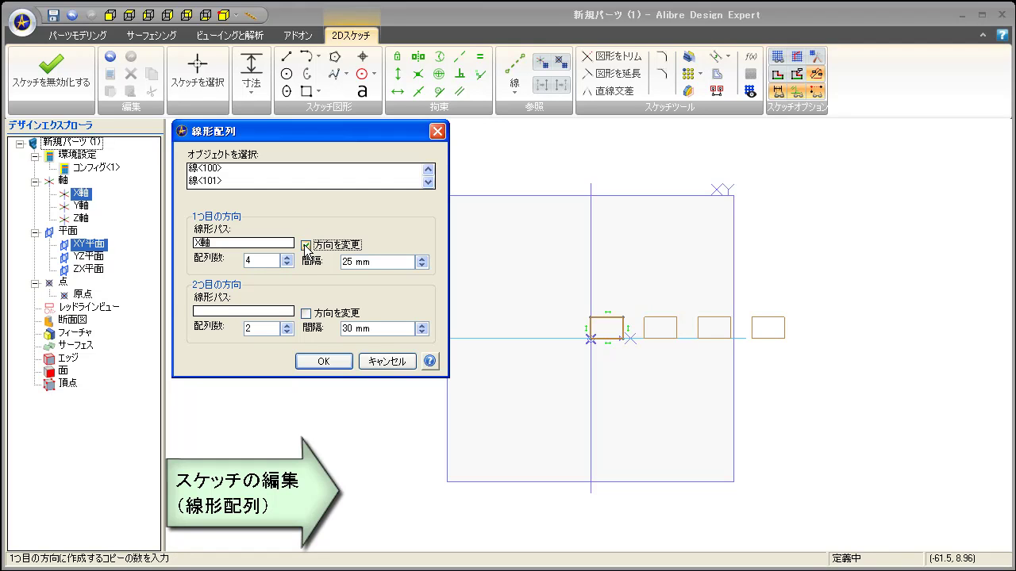
click(307, 246)
Add a Y-axis second direction with 25 mm spacing and 4 rows, confirming the 4×4 grid.
click(307, 246)
click(213, 312)
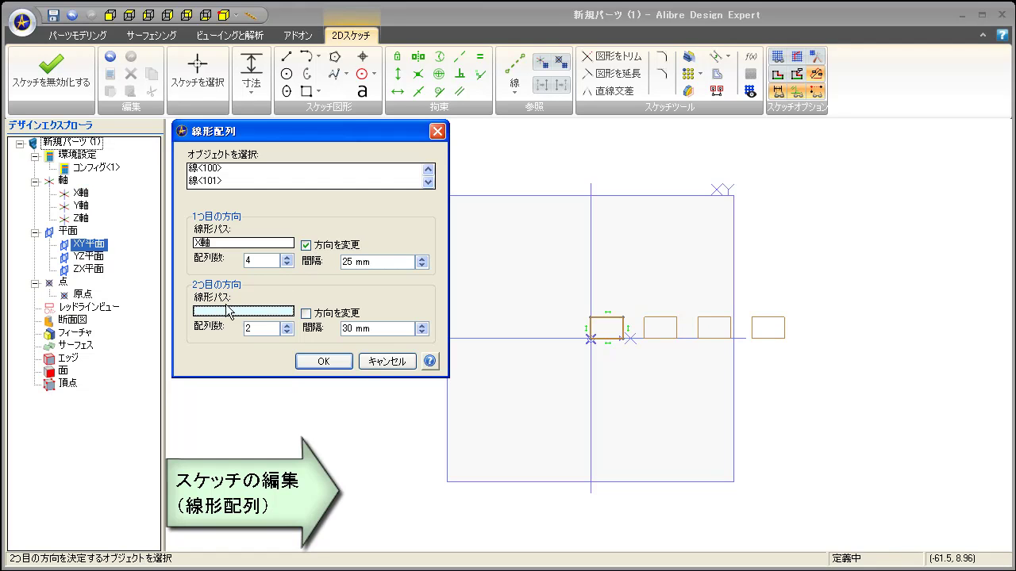
click(591, 258)
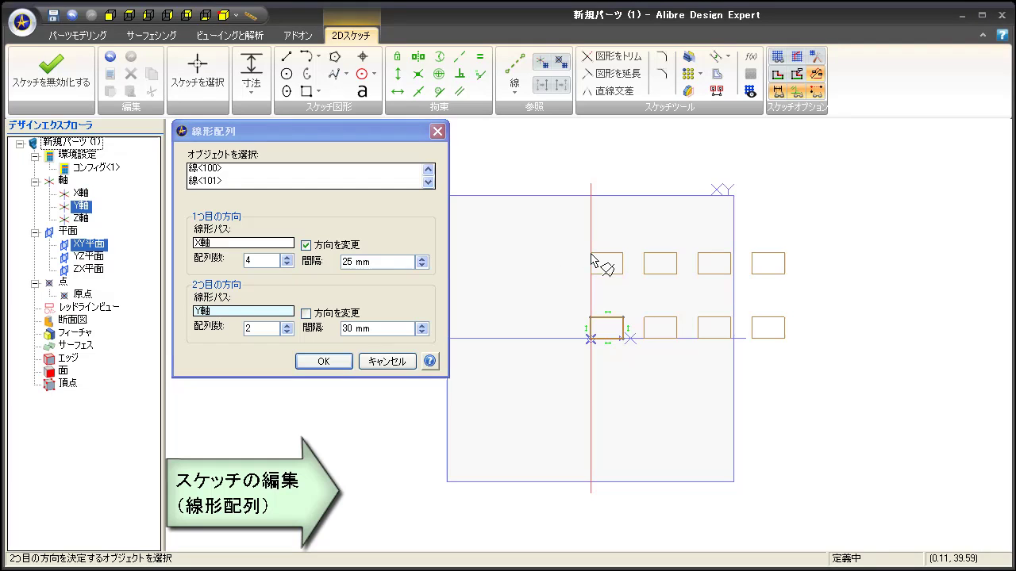
click(377, 329)
text(25)
click(307, 314)
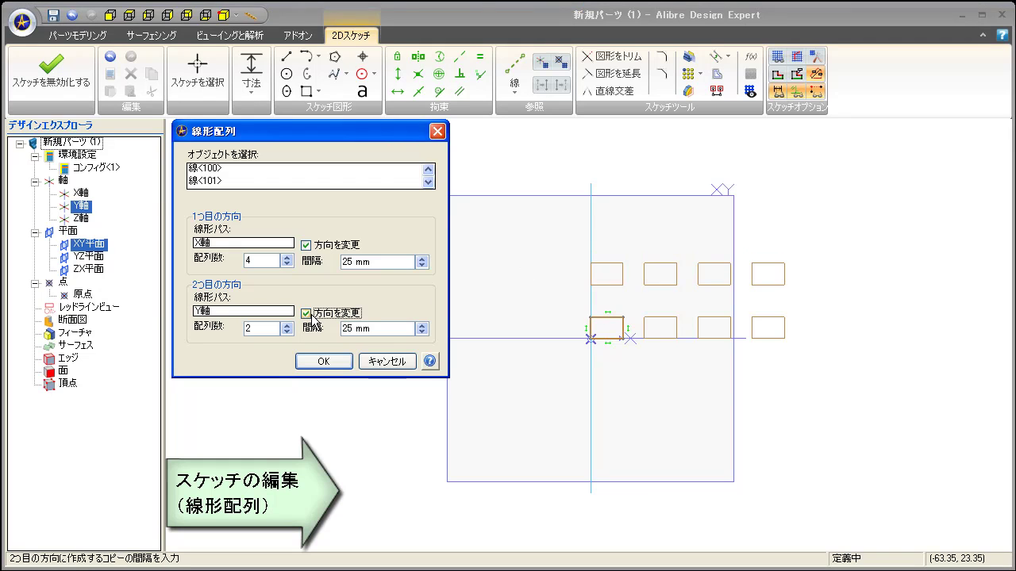
click(306, 313)
click(306, 313)
click(286, 324)
click(286, 325)
click(310, 362)
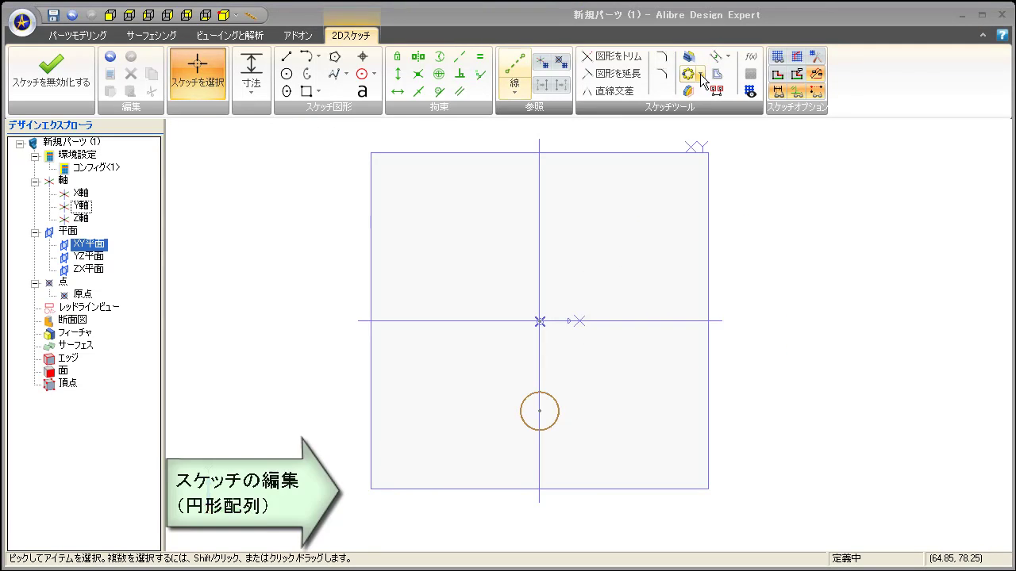
Circular-pattern the circle about the origin into six copies spread over a full circle.
click(700, 73)
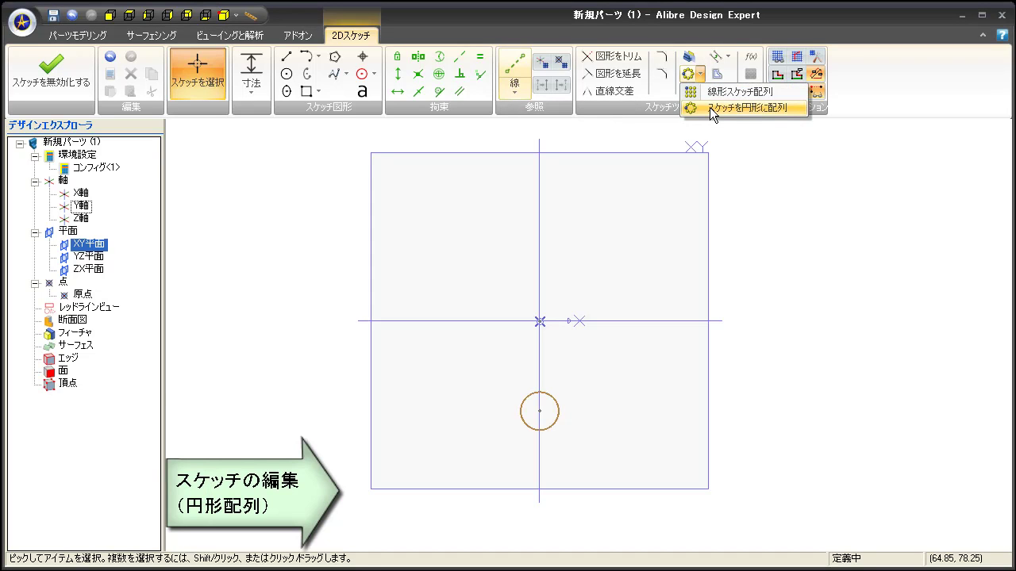
click(709, 107)
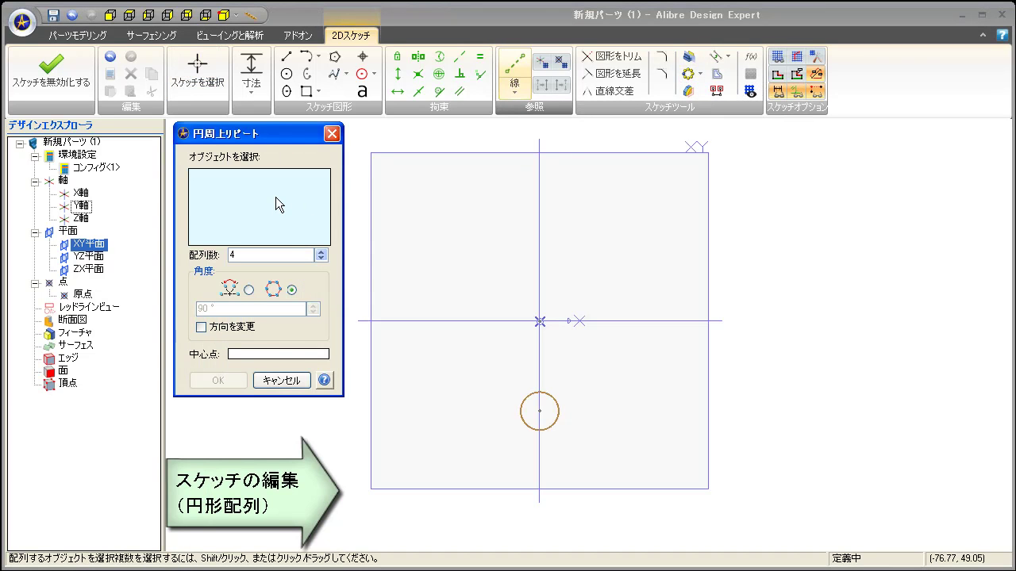
click(548, 395)
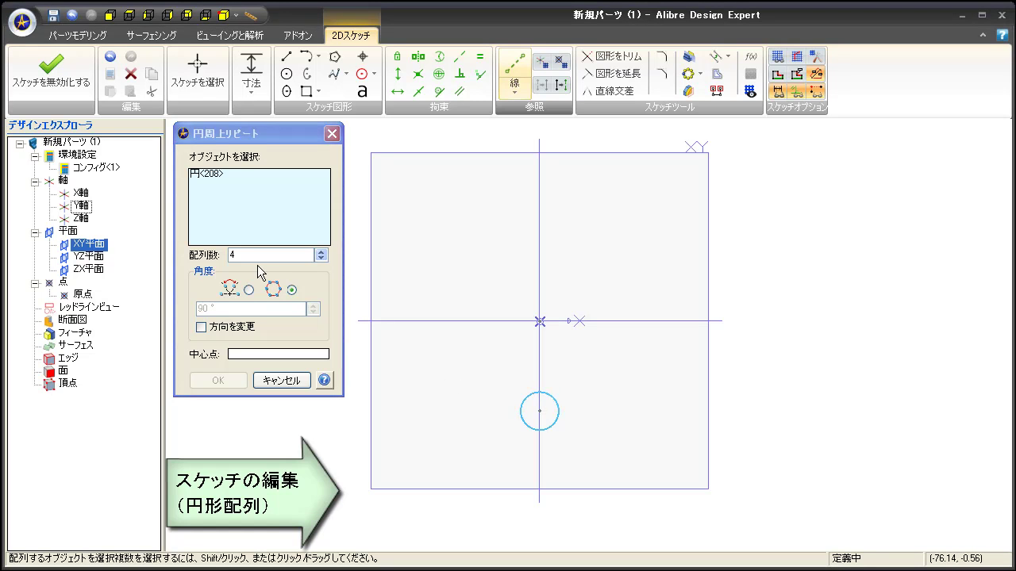
click(249, 290)
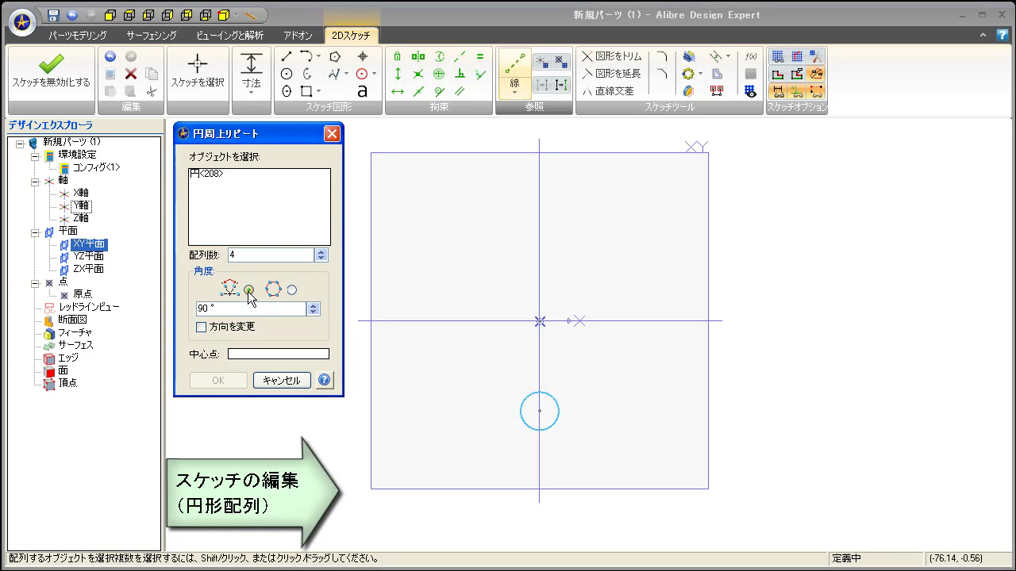
click(292, 290)
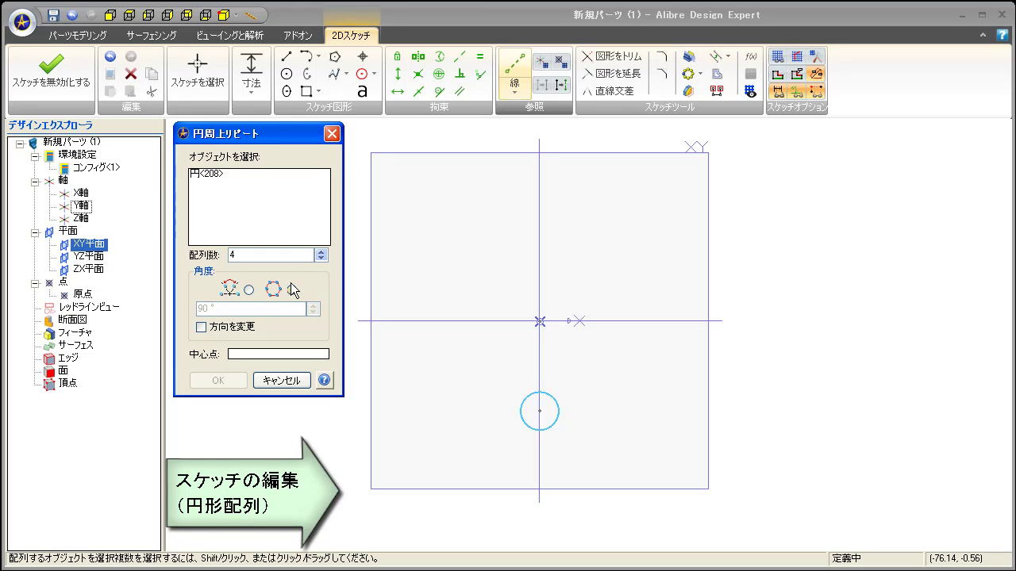
click(233, 354)
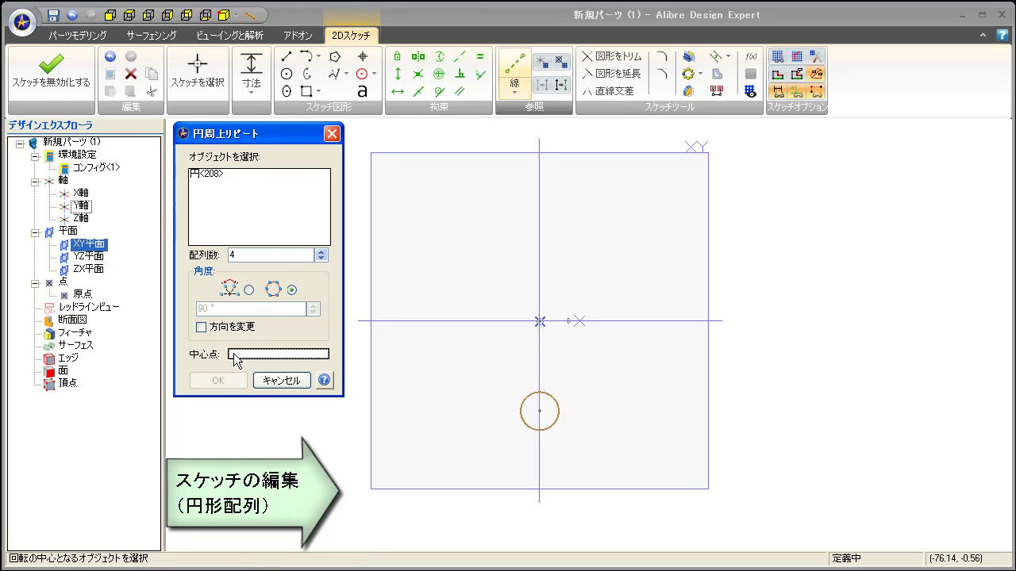
click(540, 322)
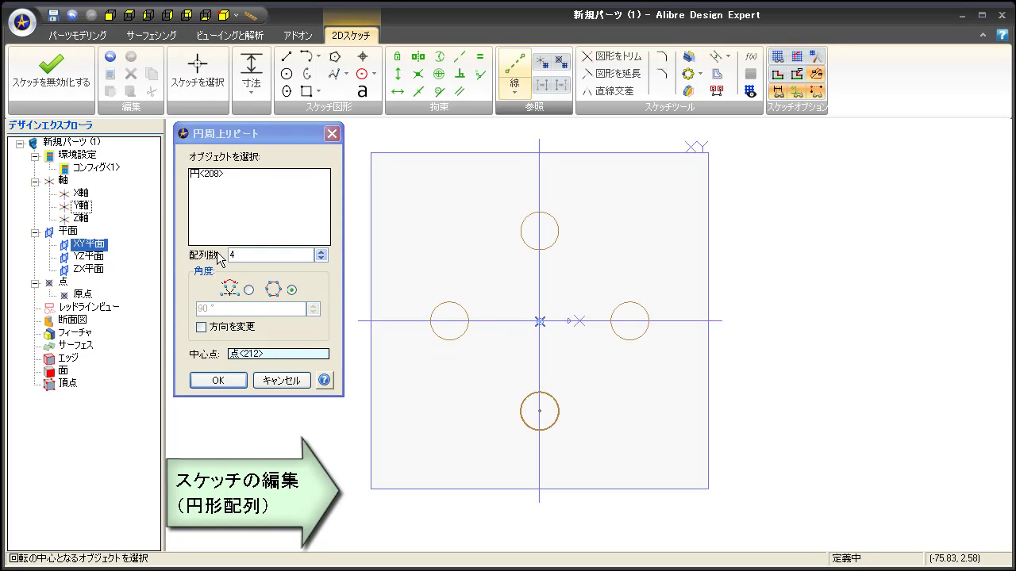
click(322, 252)
click(322, 251)
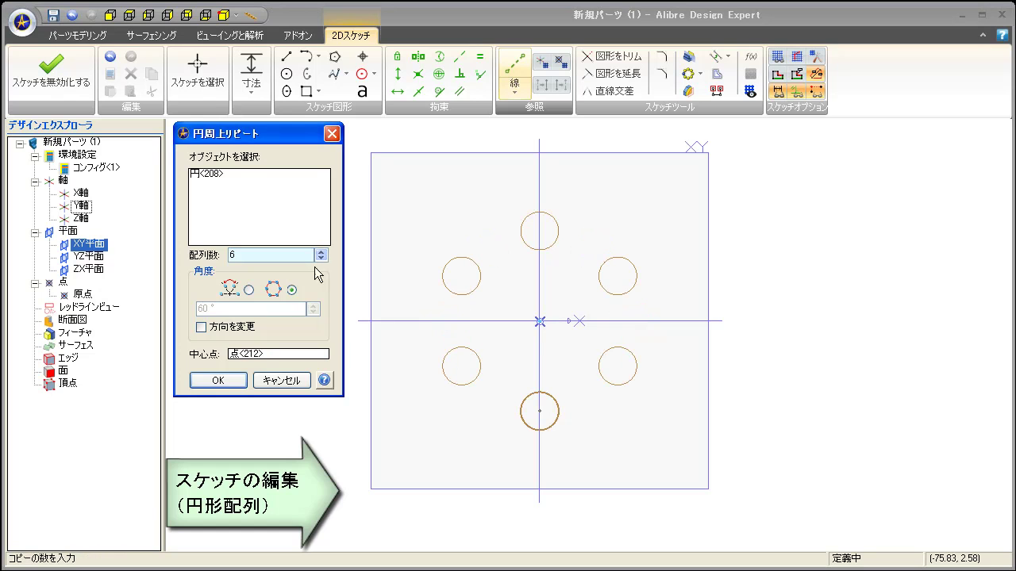
click(233, 380)
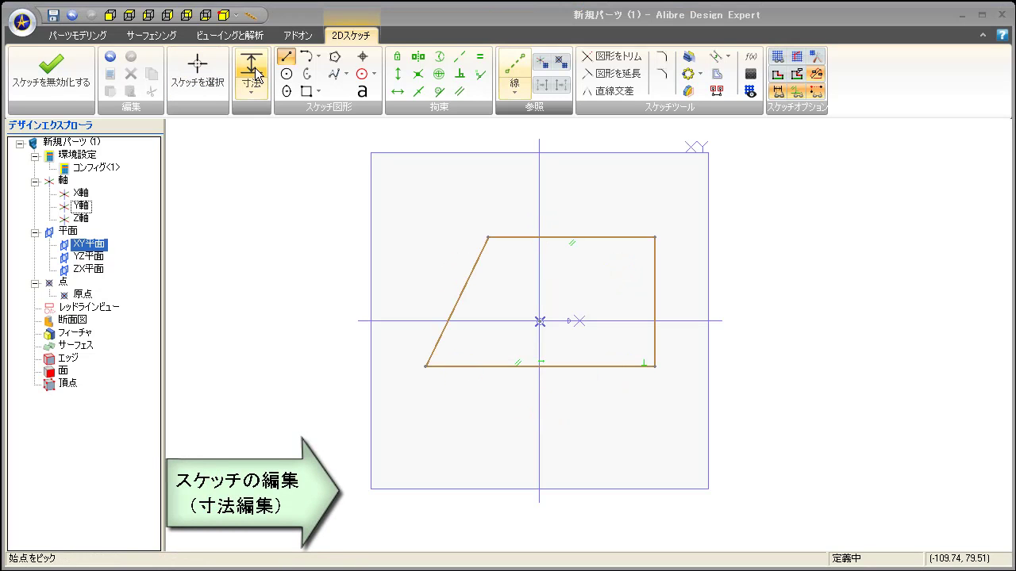
Dimension the trapezoid's bottom edge to 100.
click(250, 66)
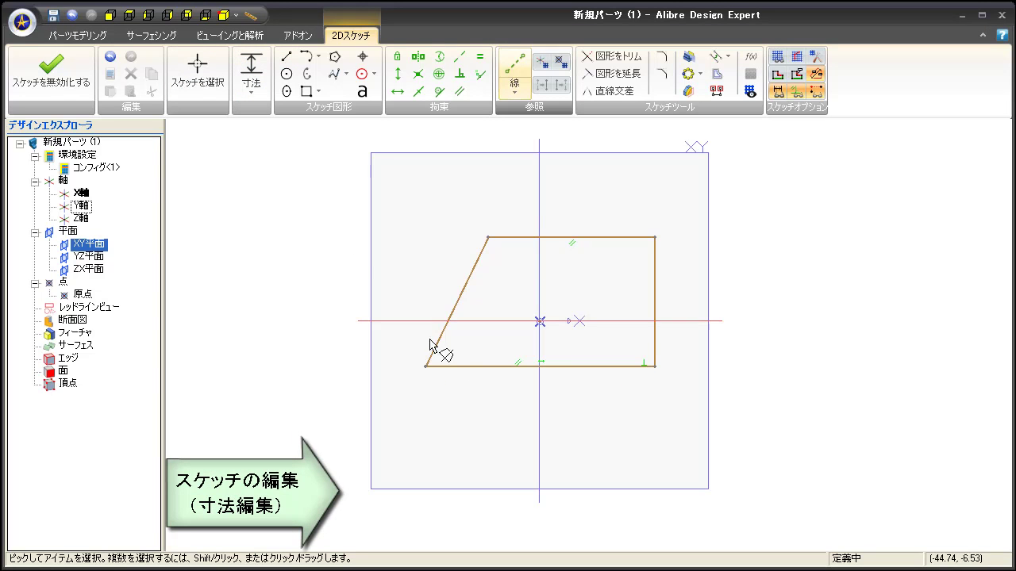
click(565, 366)
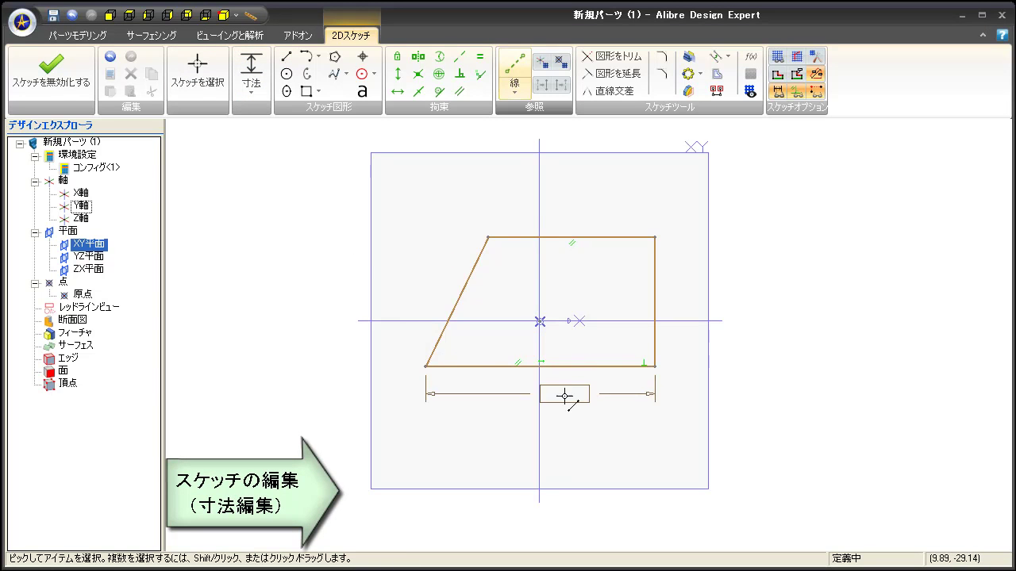
click(560, 441)
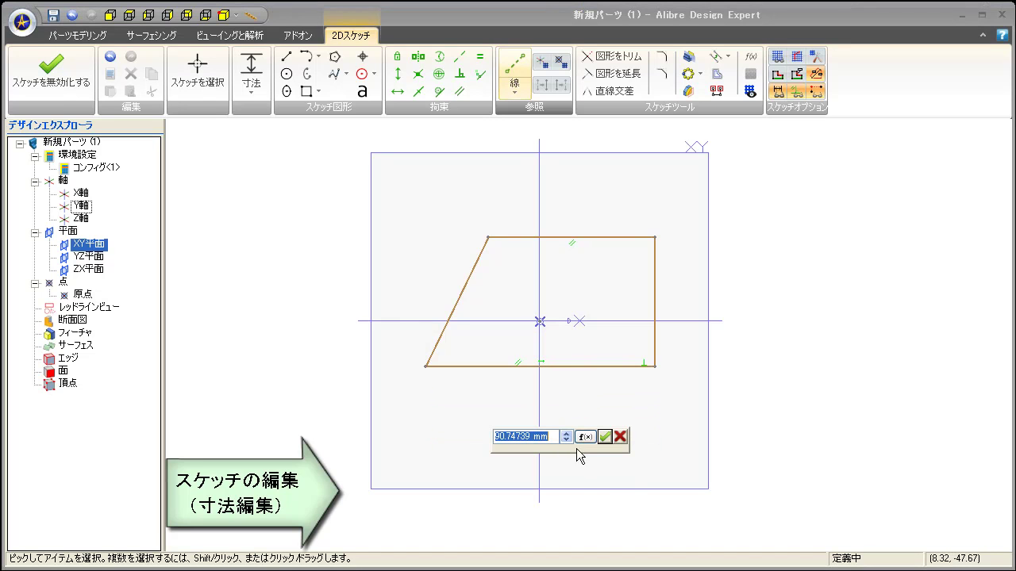
text(100)
key(Return)
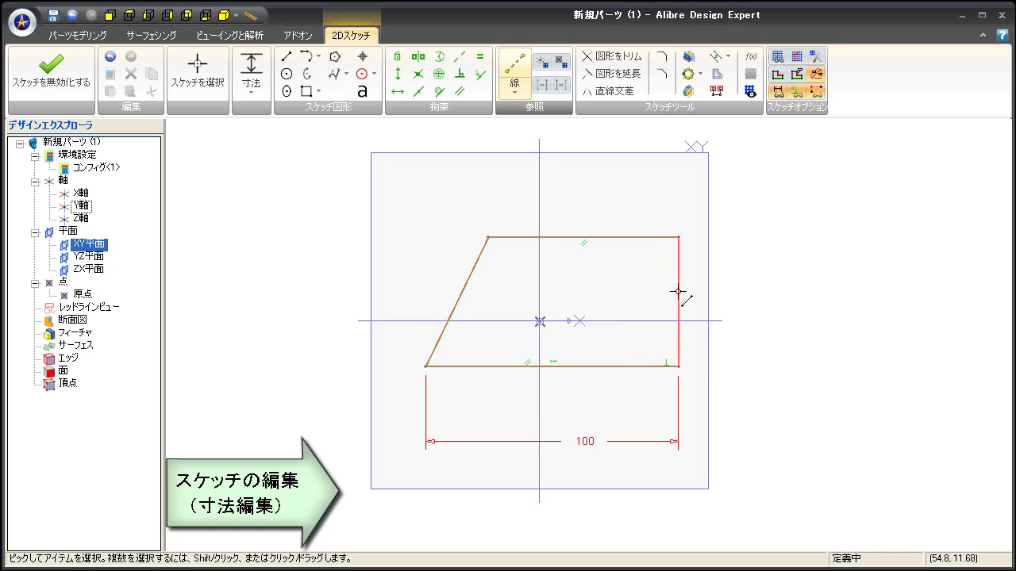
Dimension the right edge height as 50 and the vertical-axis offset to the bottom-right vertex as 60.
click(679, 291)
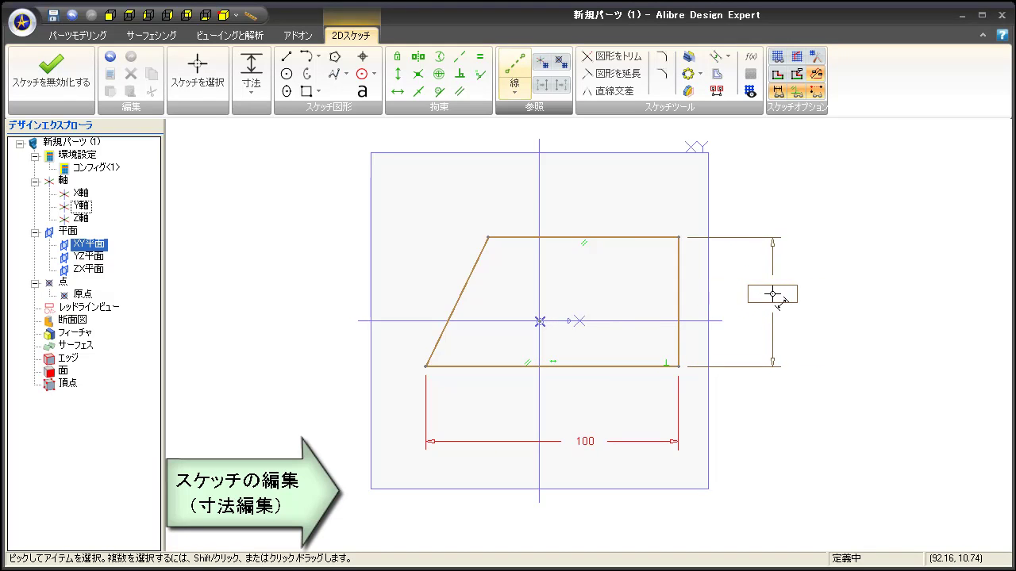
click(767, 317)
text(0)
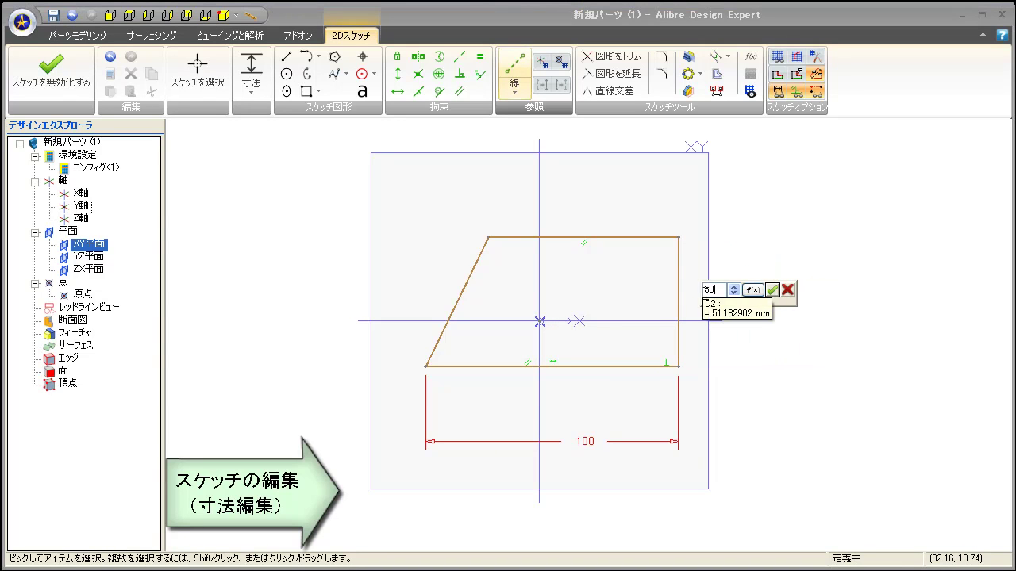
key(Return)
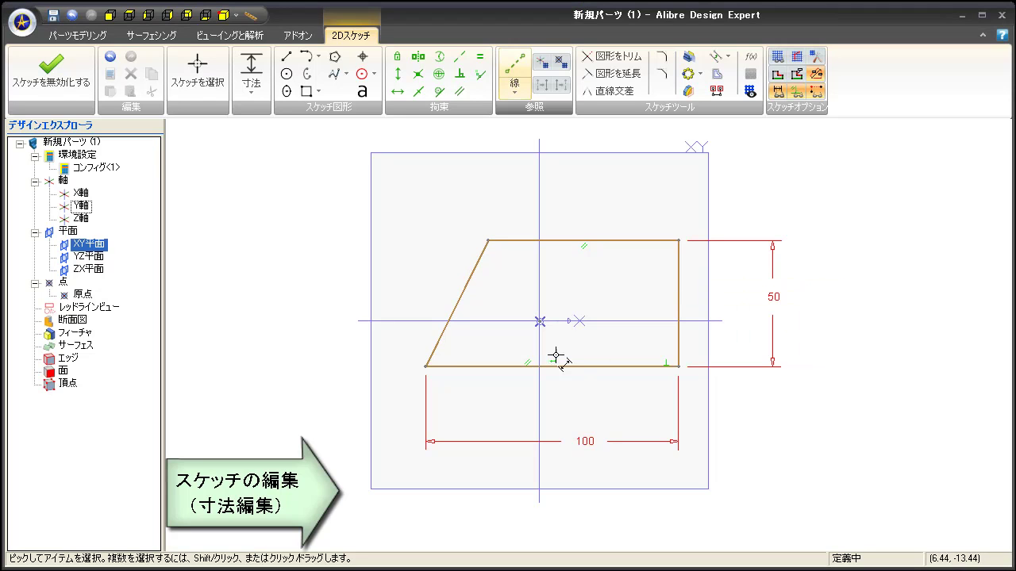
click(678, 367)
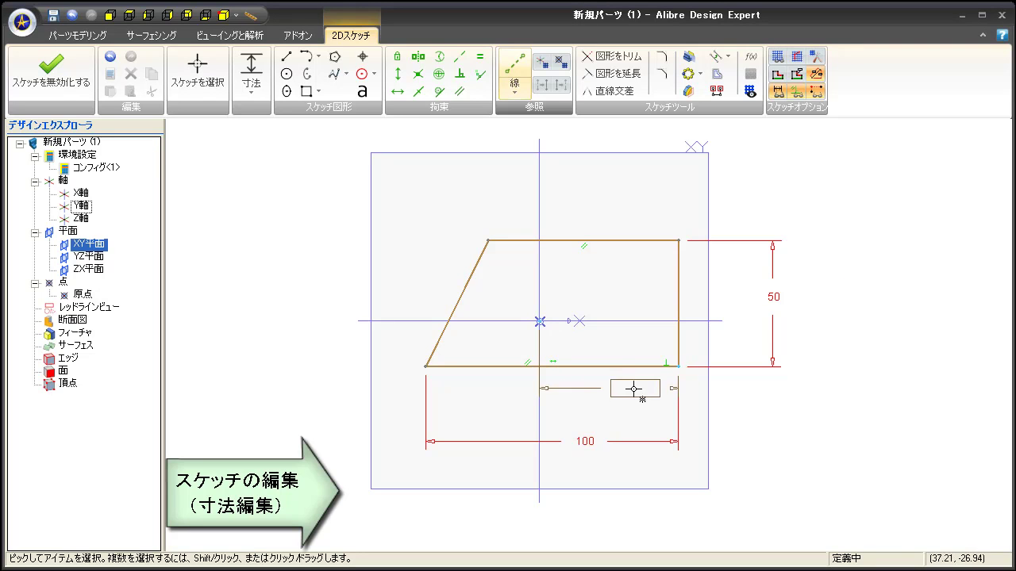
click(613, 401)
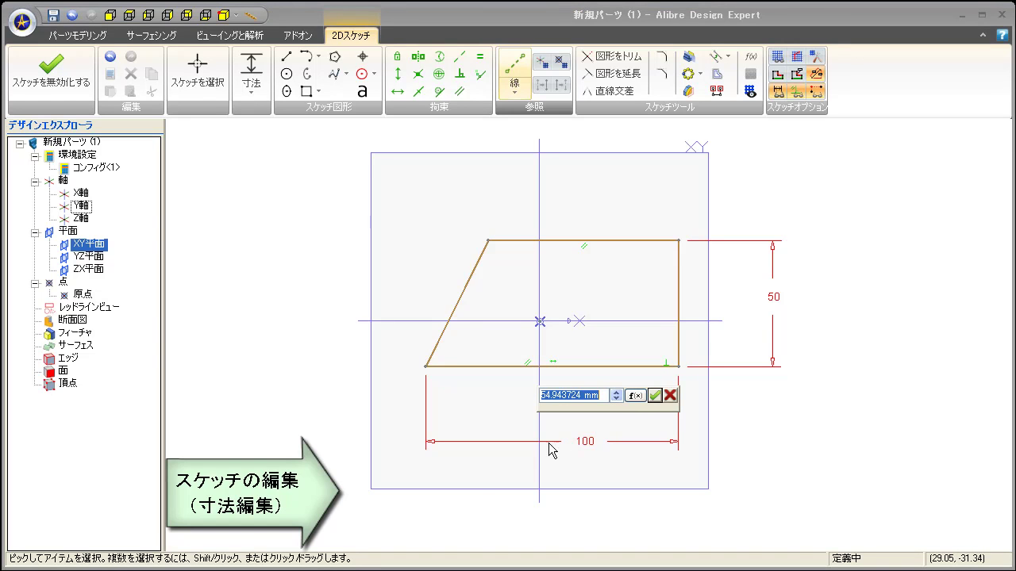
text(60)
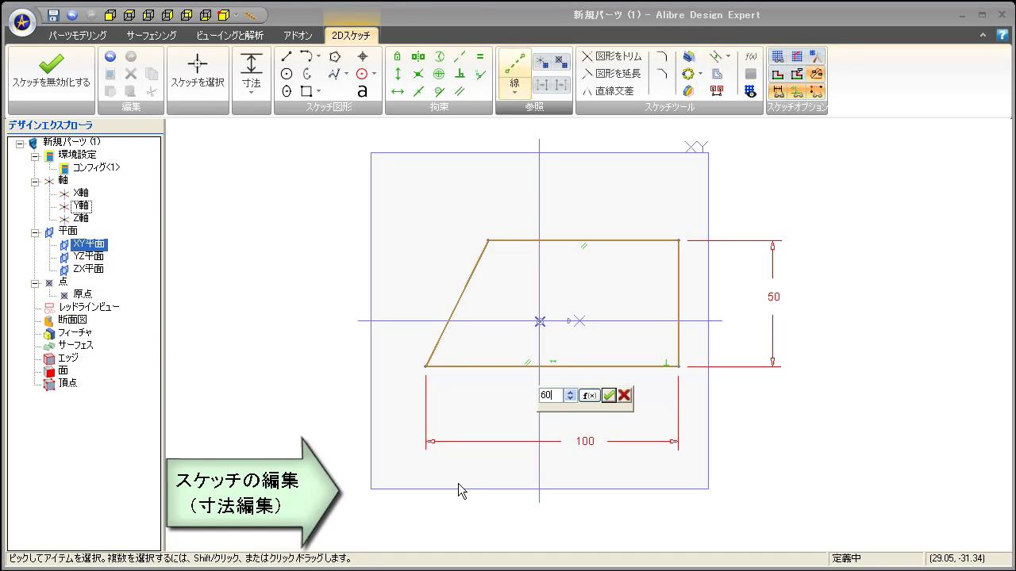
key(Return)
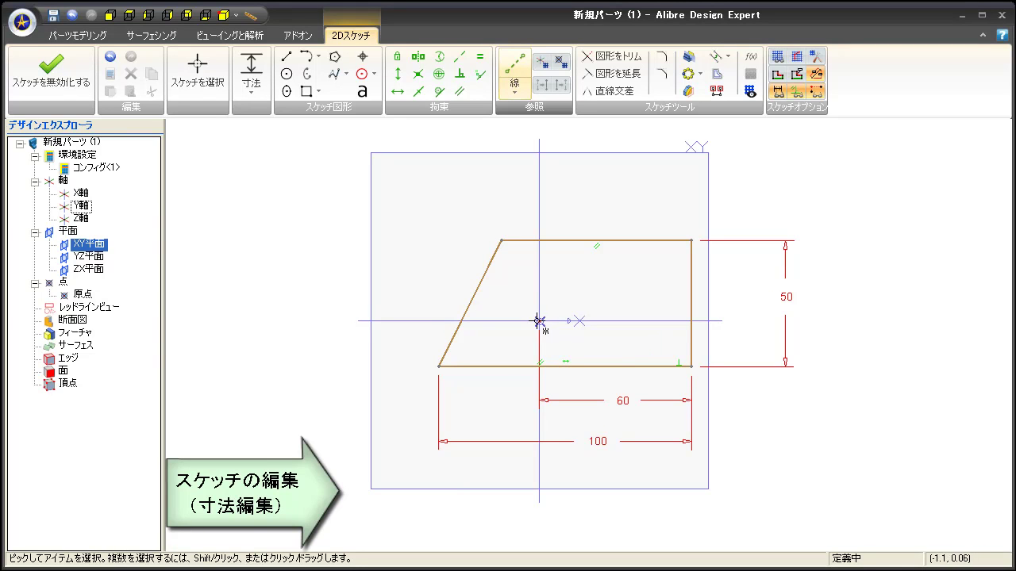
Add a 20 offset from the horizontal axis and a 60° angle between the left and bottom edges.
click(692, 367)
click(746, 346)
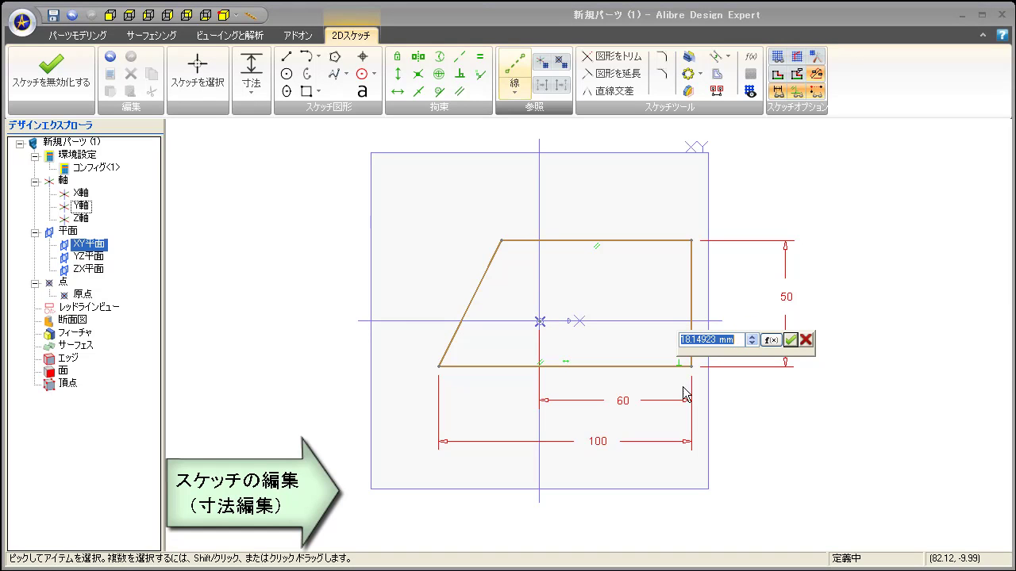
text(20)
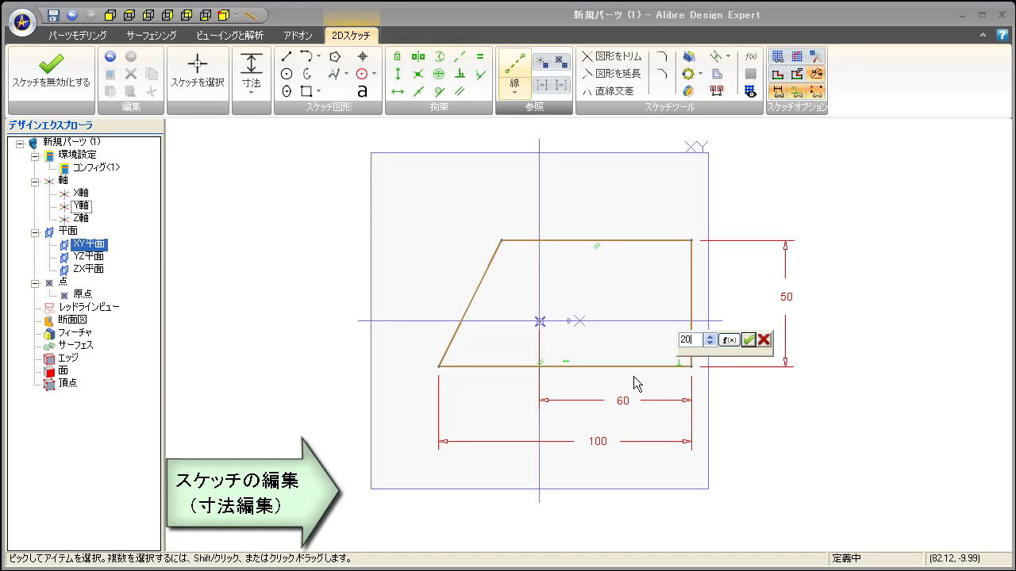
key(Return)
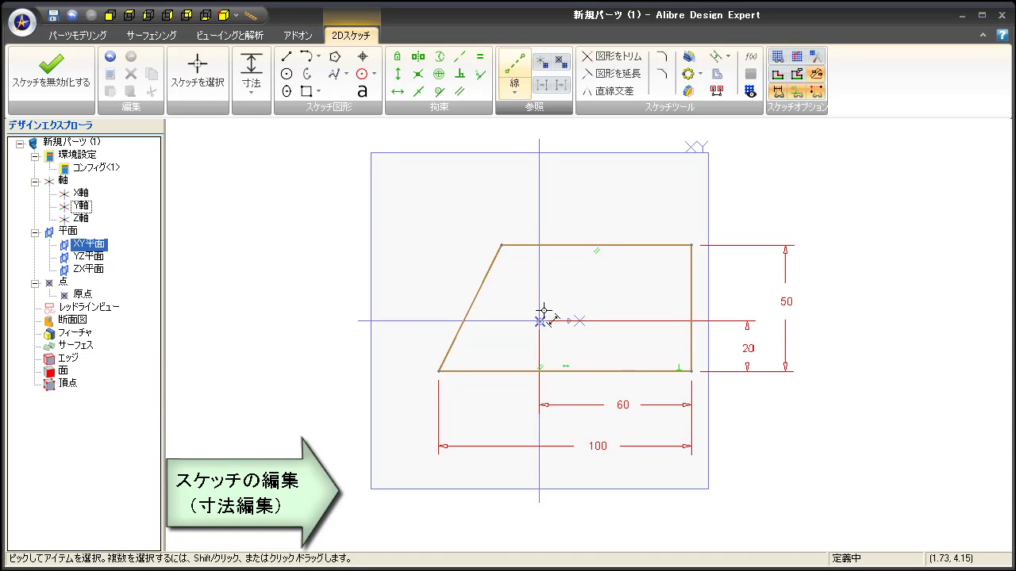
click(485, 371)
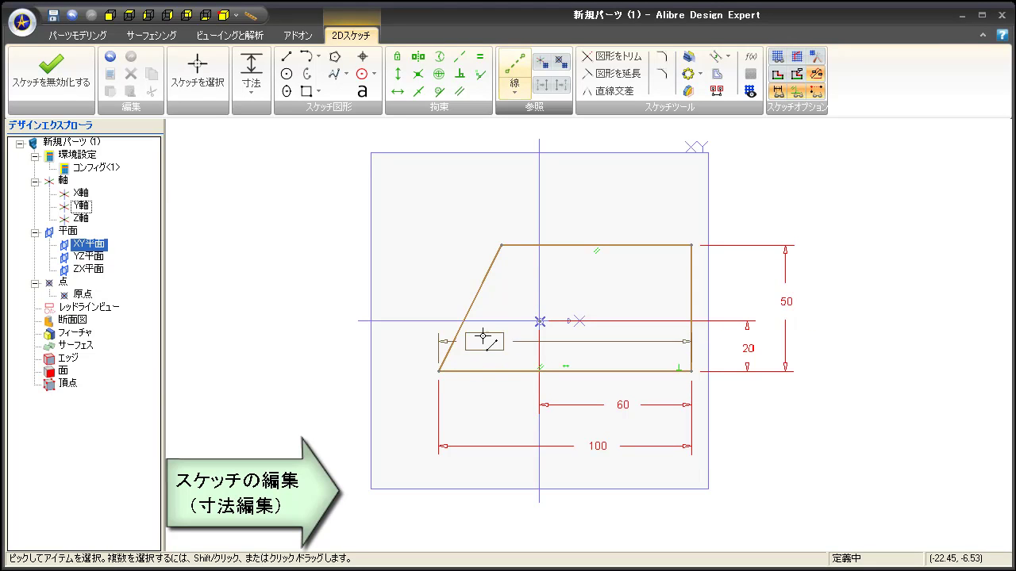
click(482, 287)
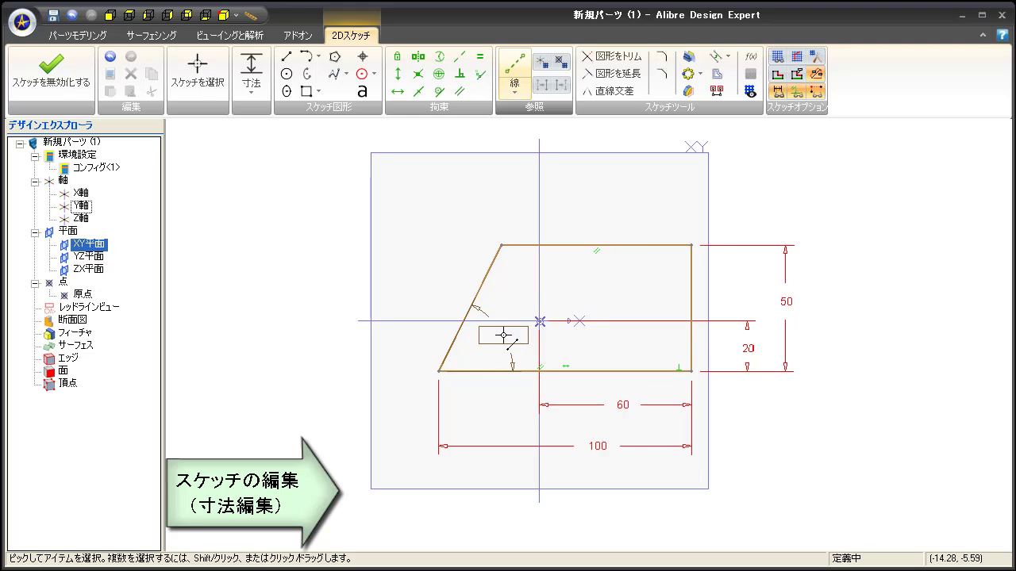
click(503, 335)
text(6)
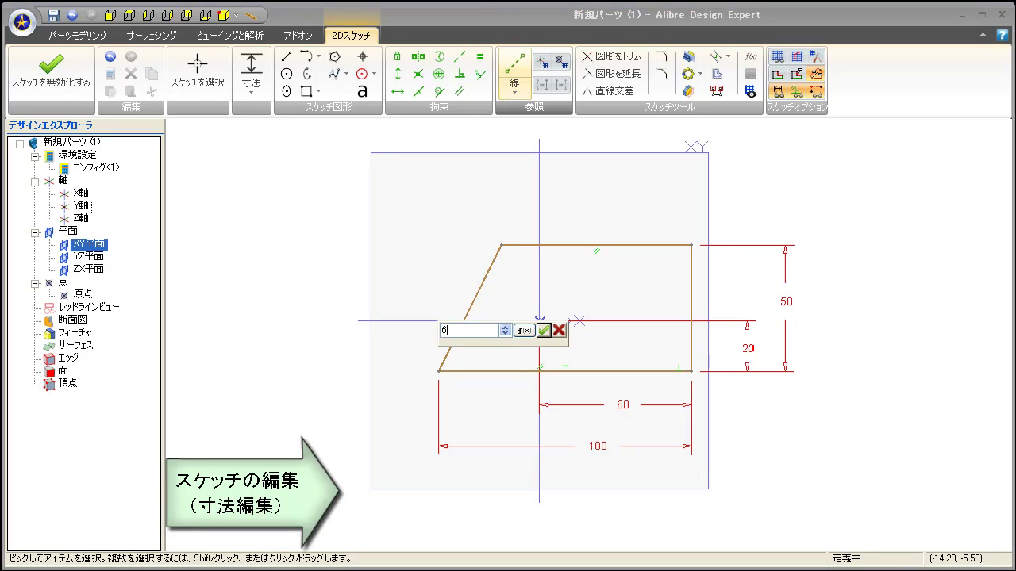
text(0)
key(Return)
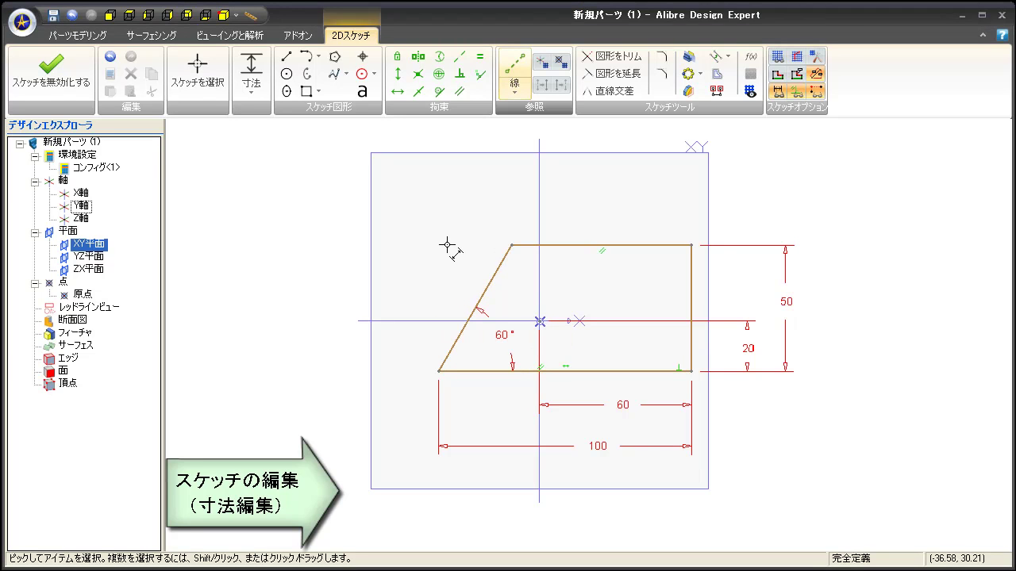
Edit the angle dimension, entering 45 as its new value.
right_click(505, 335)
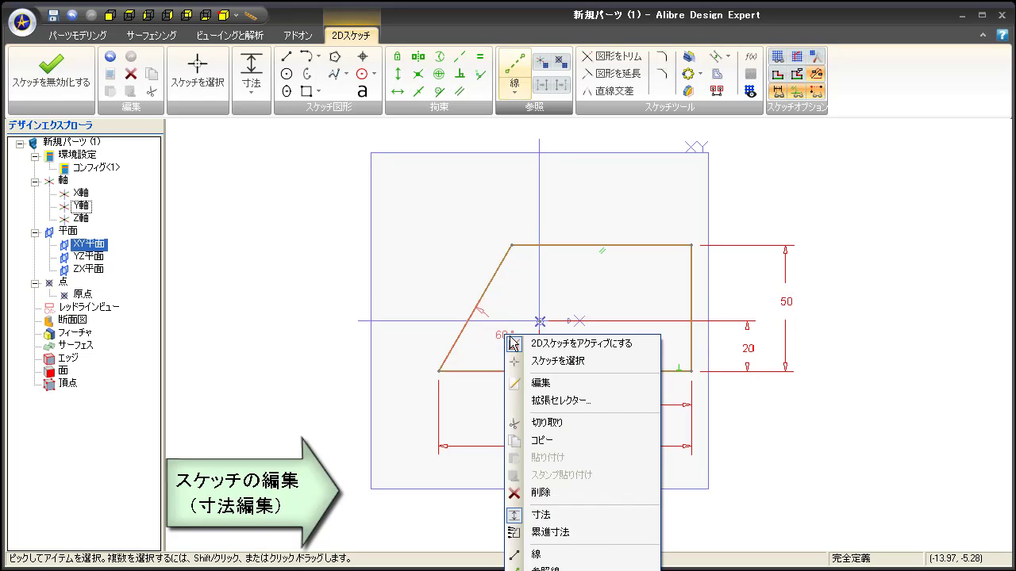
click(532, 383)
text(45)
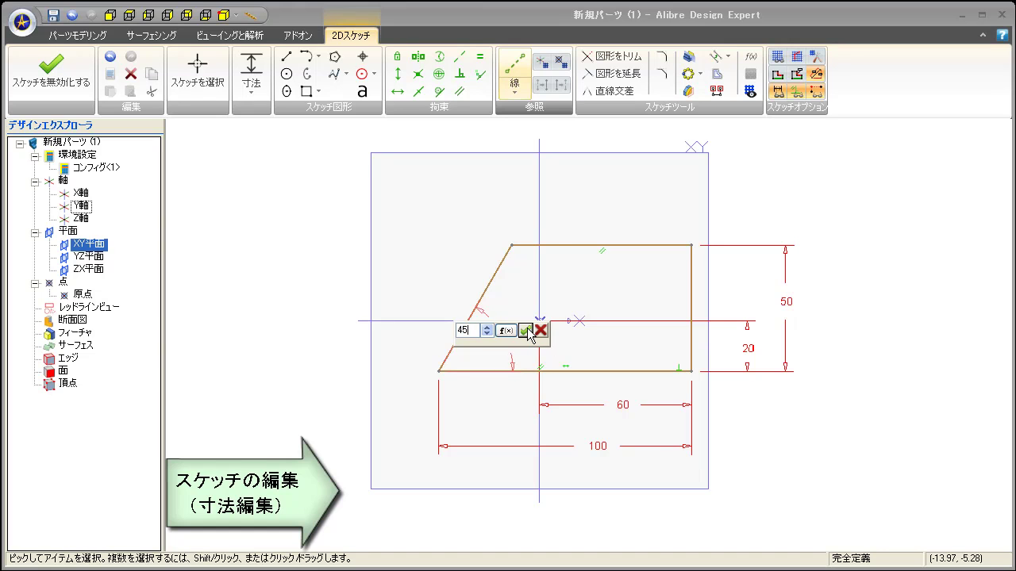